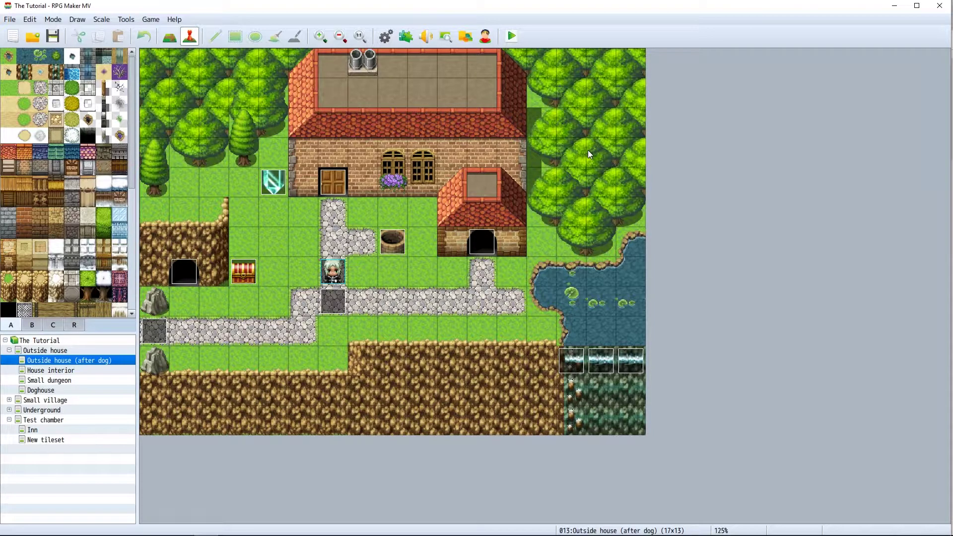
Switch to the web browser and open the RPG Maker MV Resources board from the forum's Resource Showcase section.
key(alt+Tab)
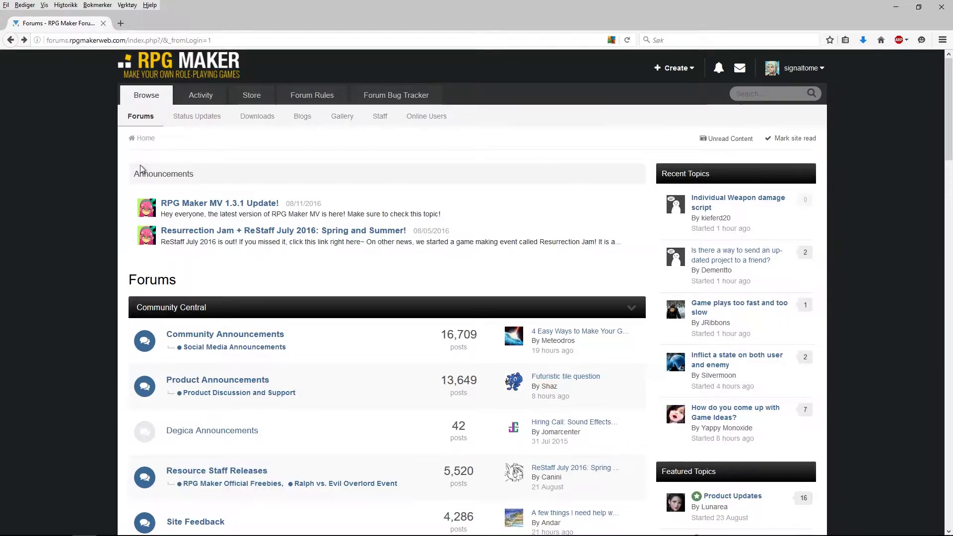
scroll(31, 233, down, 5)
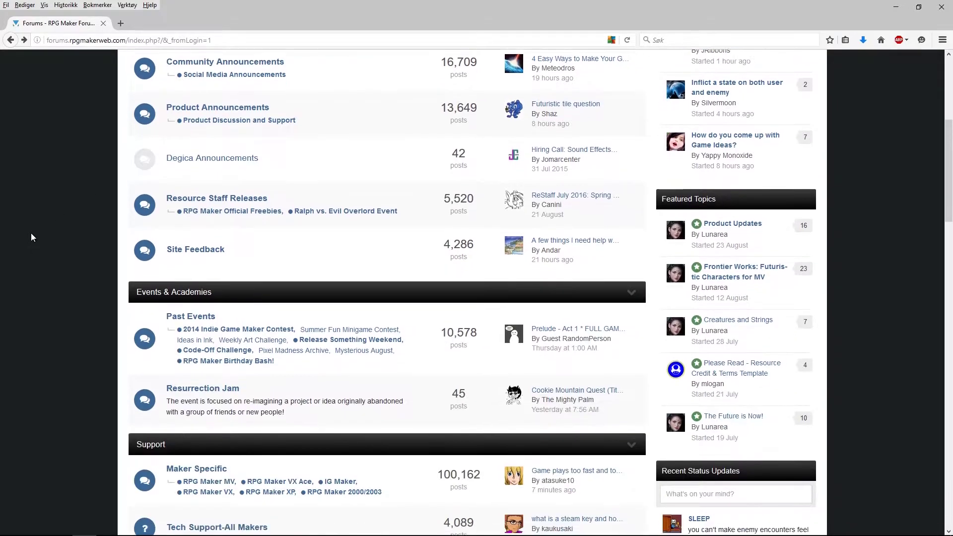
scroll(31, 233, down, 20)
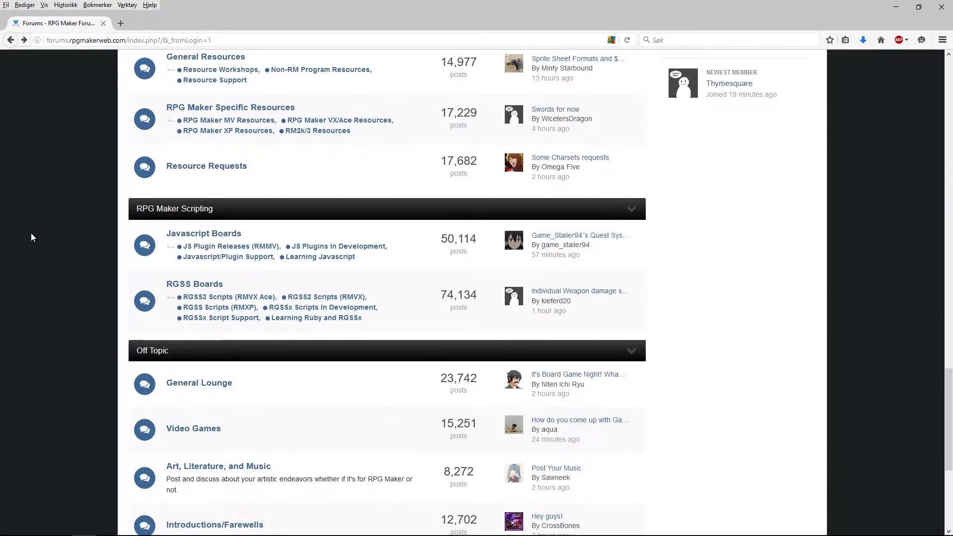
scroll(31, 234, down, 5)
scroll(31, 237, up, 8)
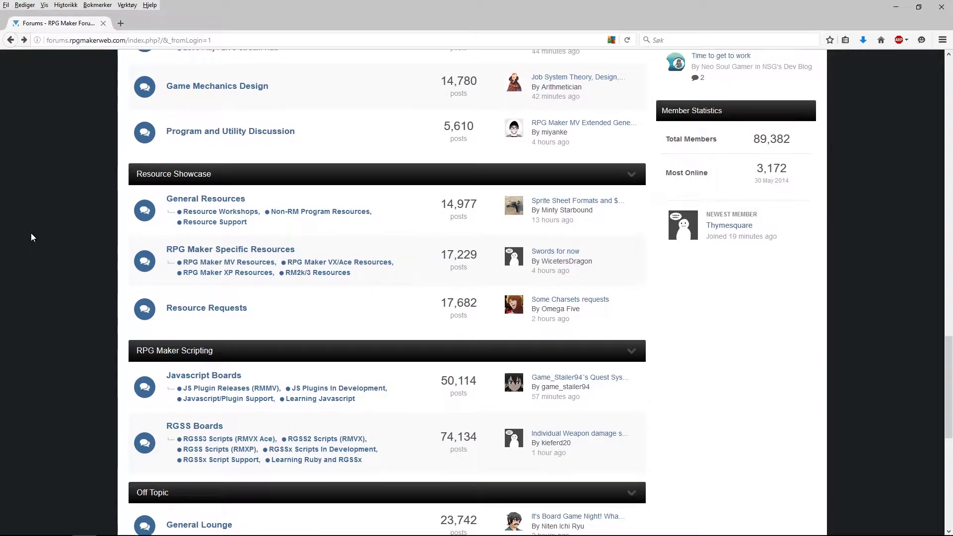
scroll(31, 237, up, 3)
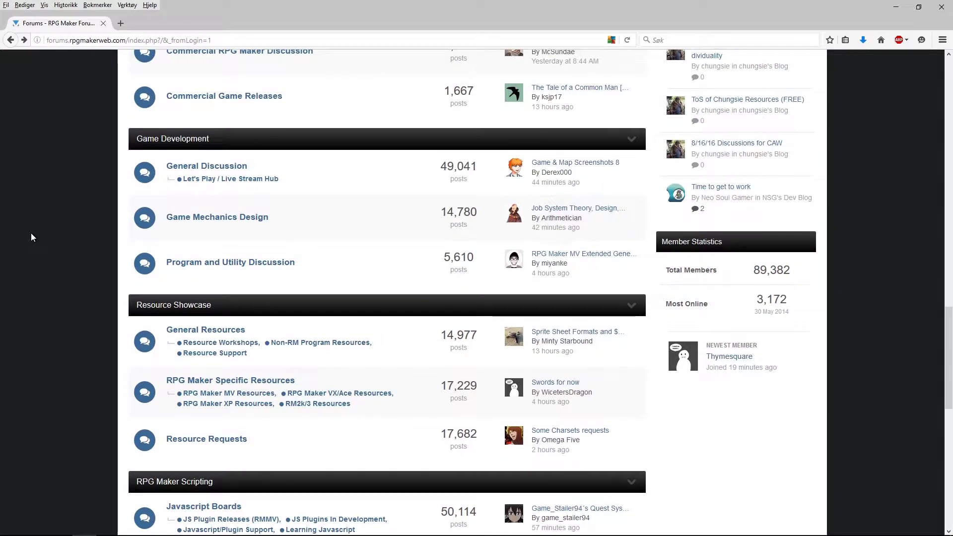
scroll(30, 238, up, 3)
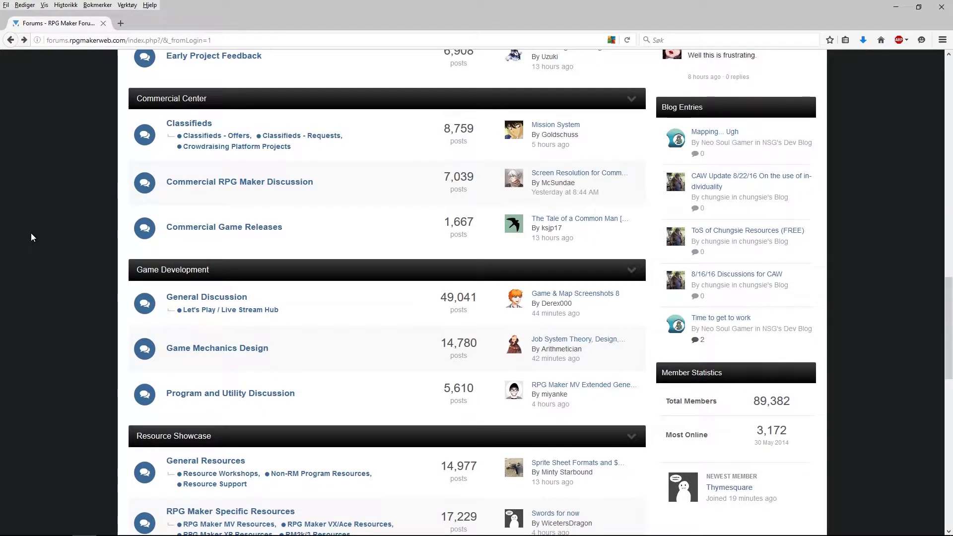
scroll(32, 234, down, 3)
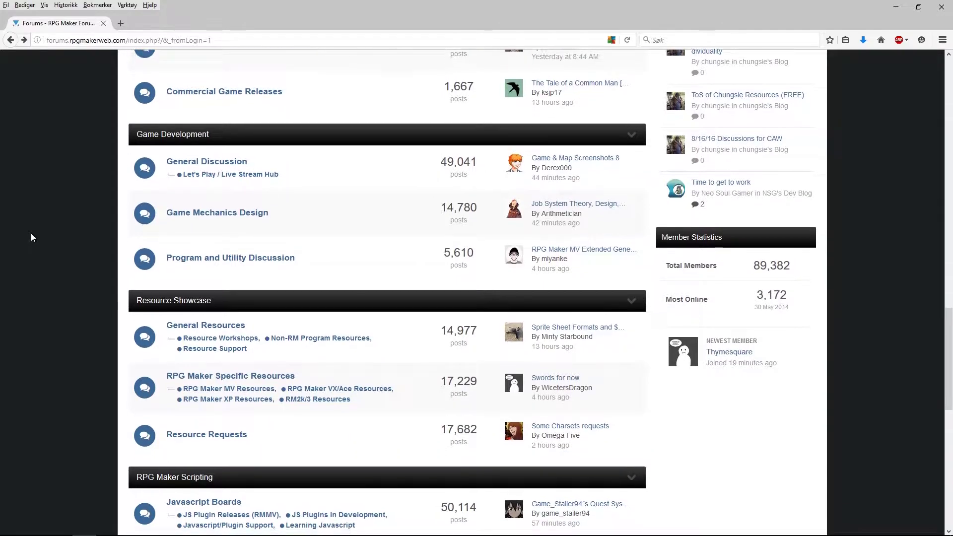
scroll(31, 237, down, 2)
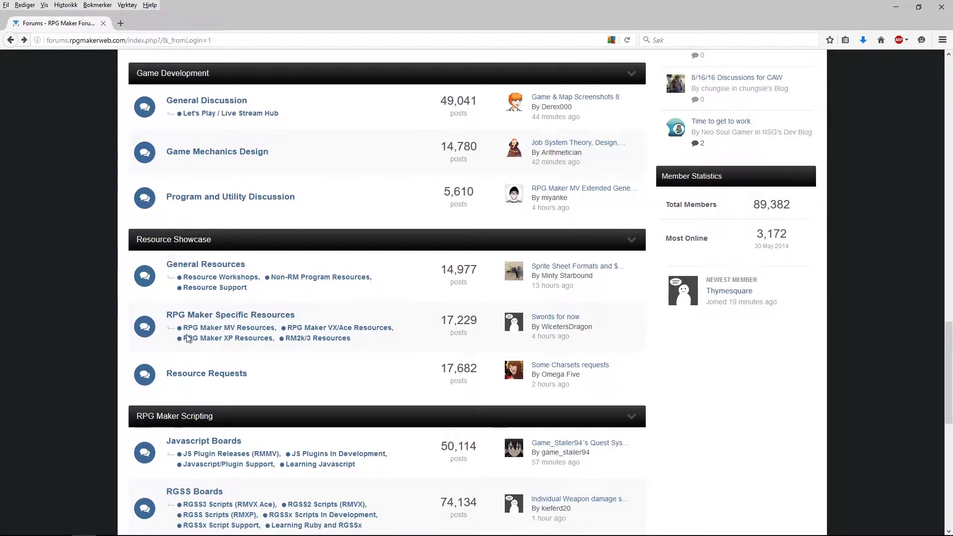
click(226, 328)
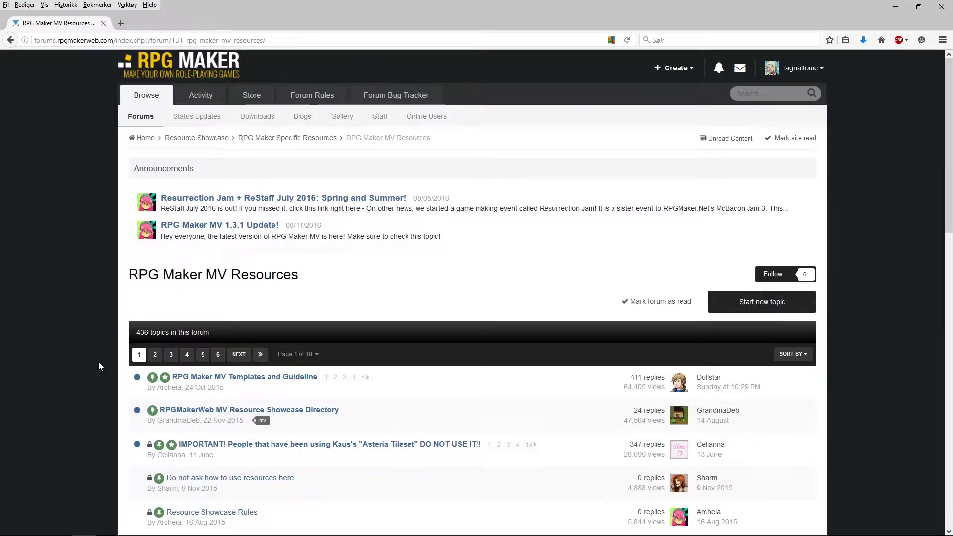
Open the RPG Maker MV Templates and Guideline topic and examine its image templates down to the Facesets and Characterset sheets.
click(224, 380)
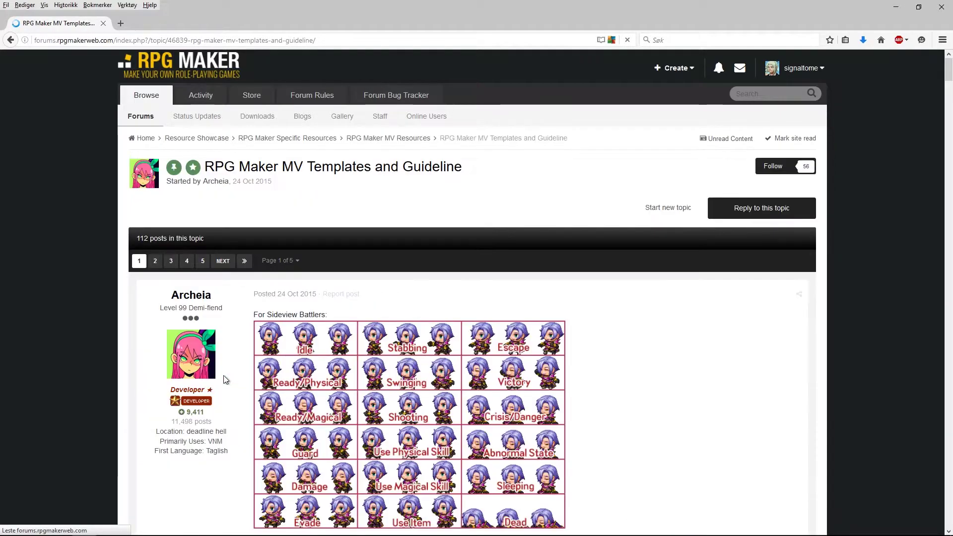
scroll(76, 310, down, 5)
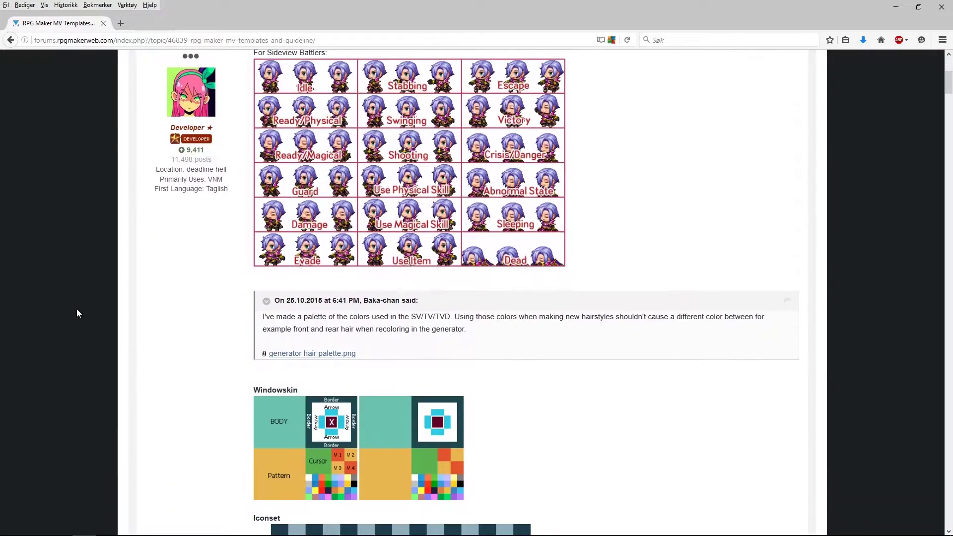
scroll(77, 313, down, 5)
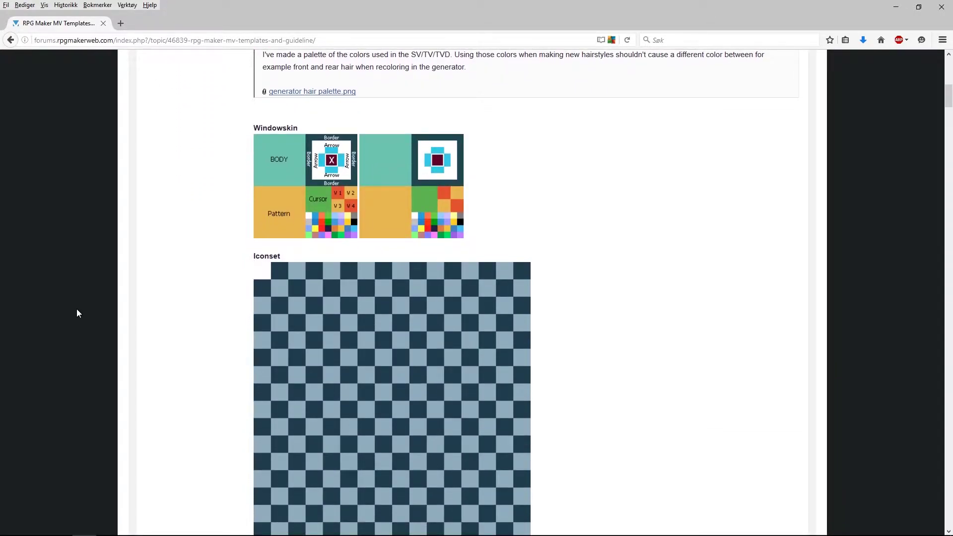
scroll(77, 313, down, 9)
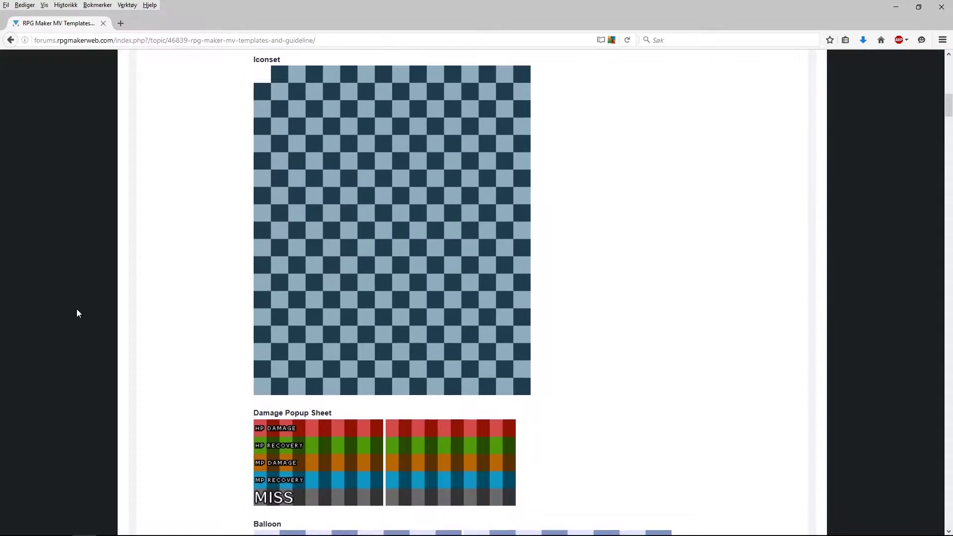
scroll(77, 314, down, 17)
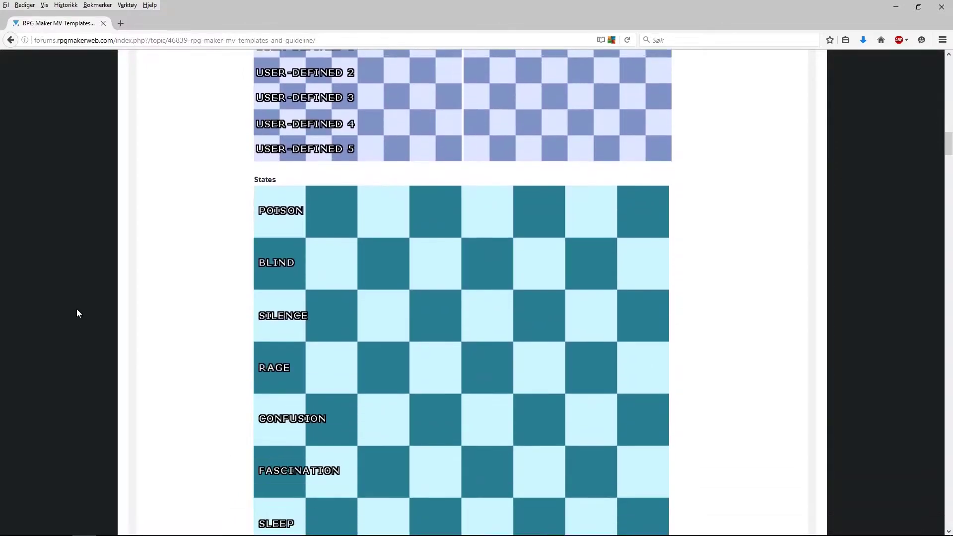
scroll(77, 313, down, 5)
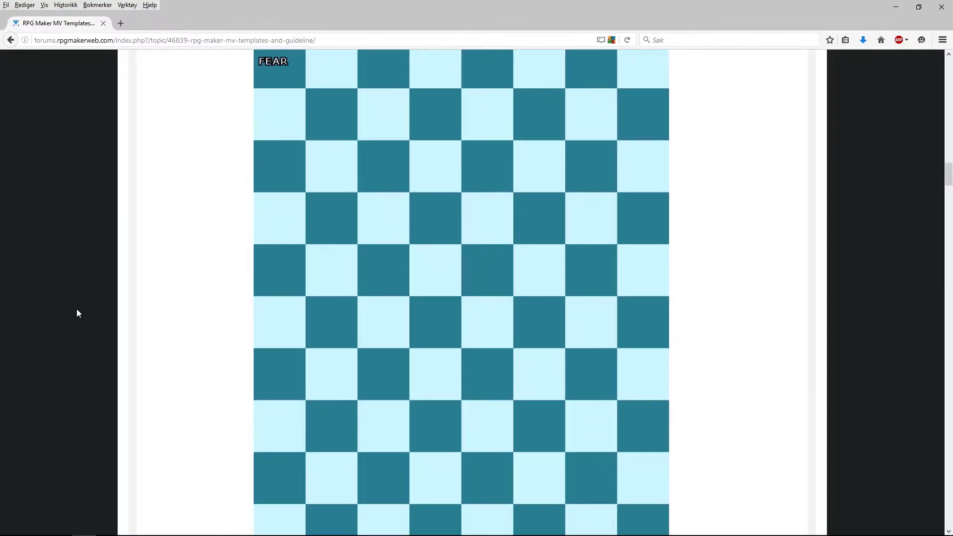
scroll(77, 312, down, 5)
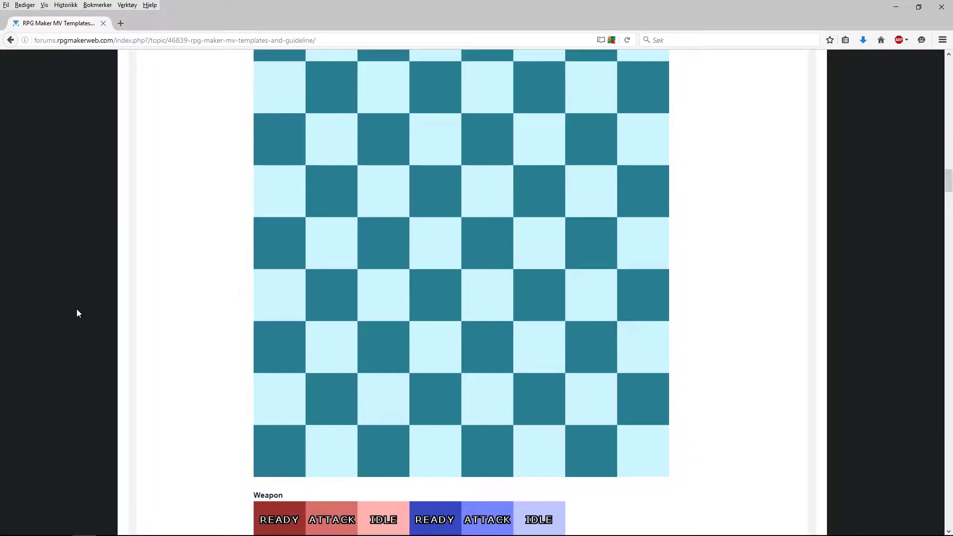
scroll(77, 313, down, 4)
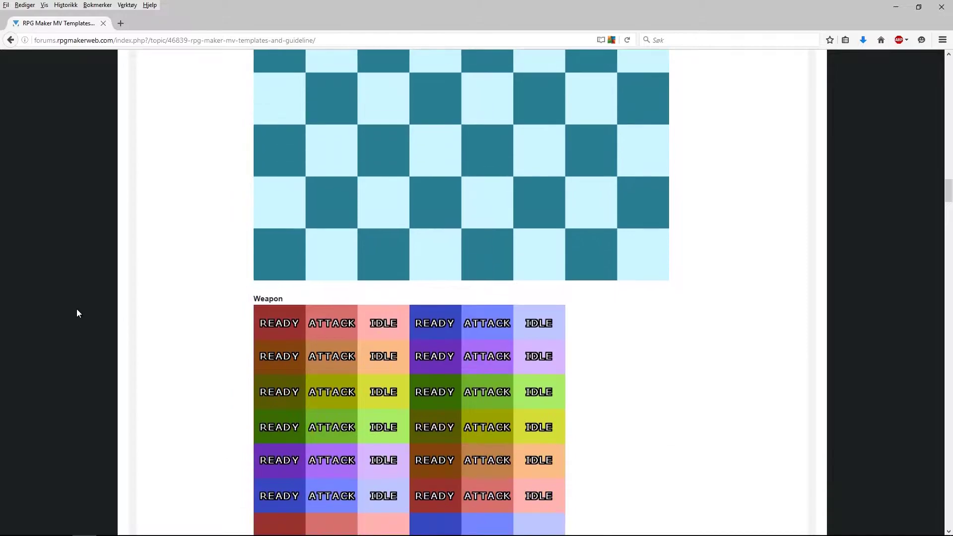
scroll(77, 313, down, 12)
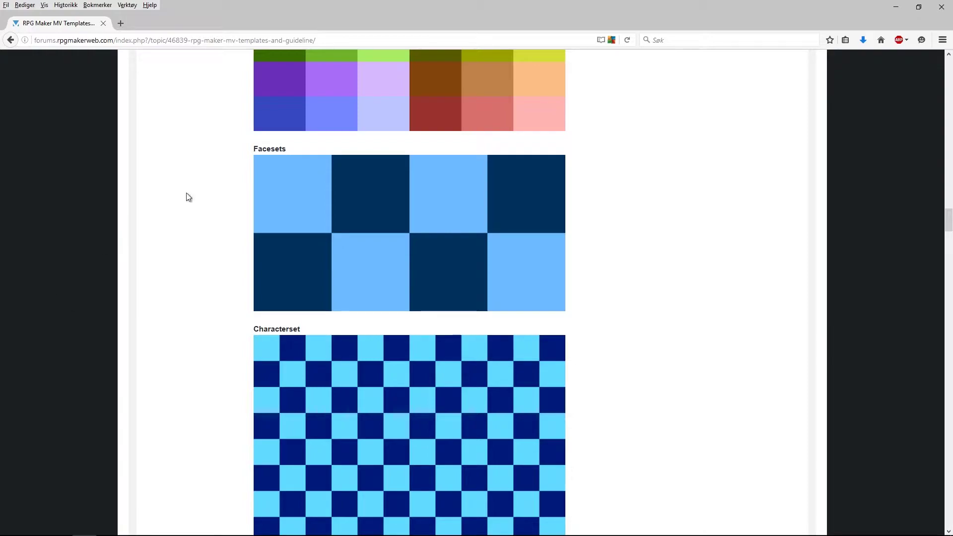
right_click(311, 188)
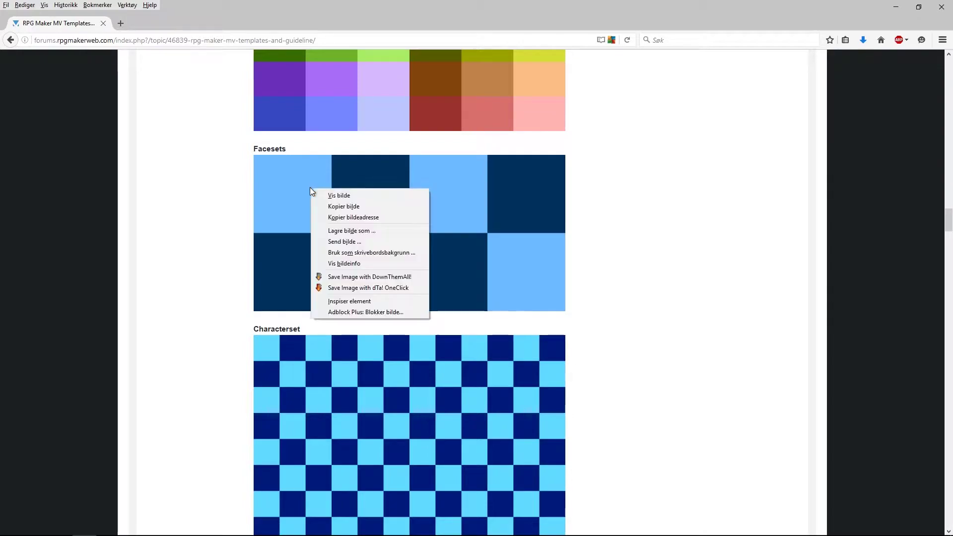
click(314, 231)
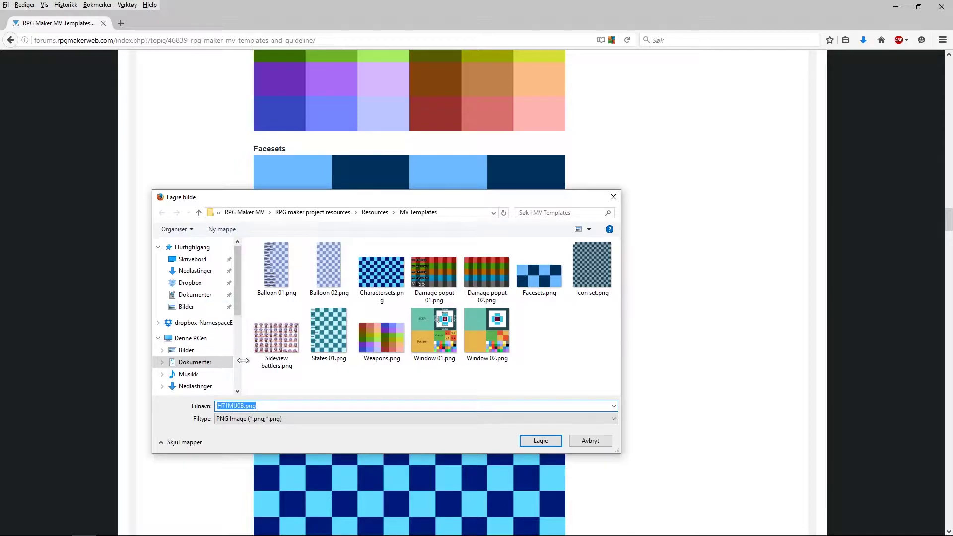
key(Escape)
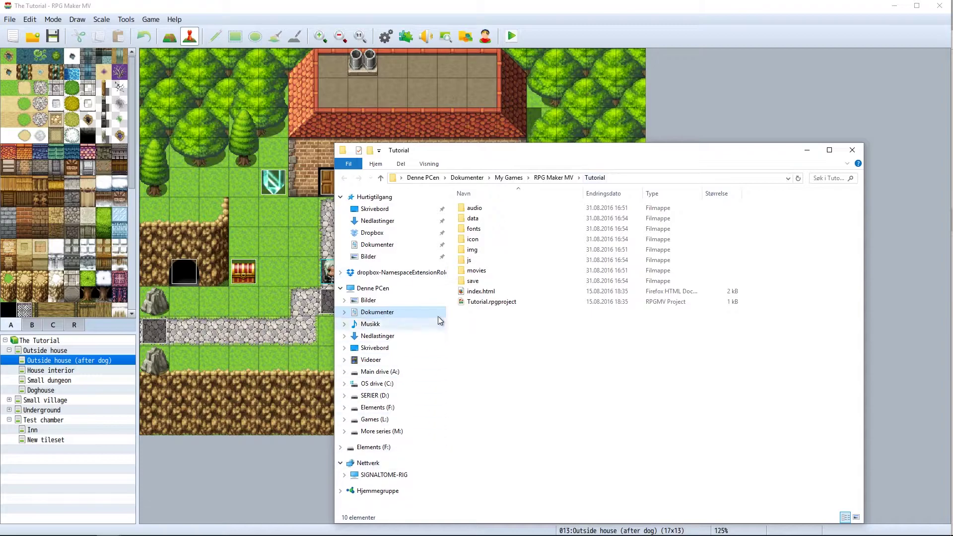
Open the Tutorial project's img/faces folder and view the face layout in Actor1.png, closing the image afterward.
double_click(472, 251)
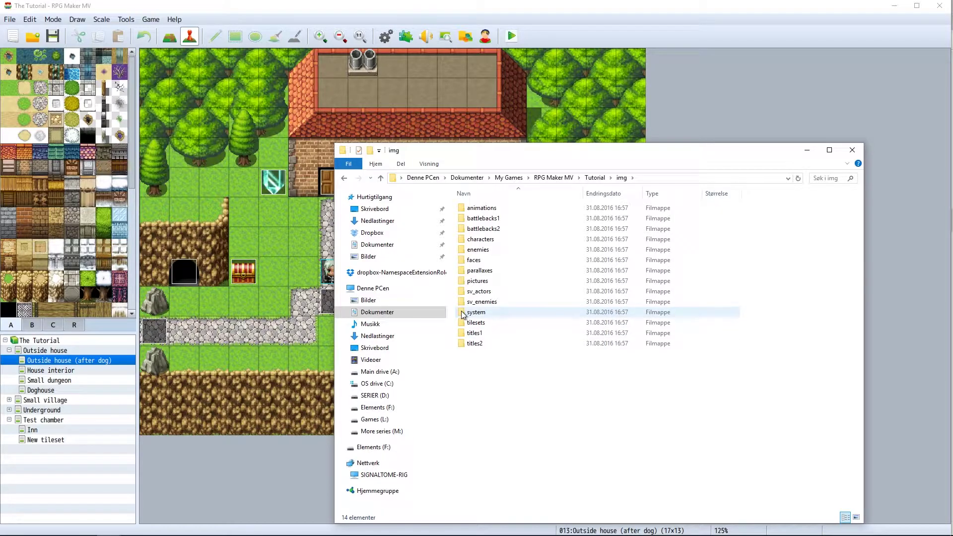
double_click(465, 260)
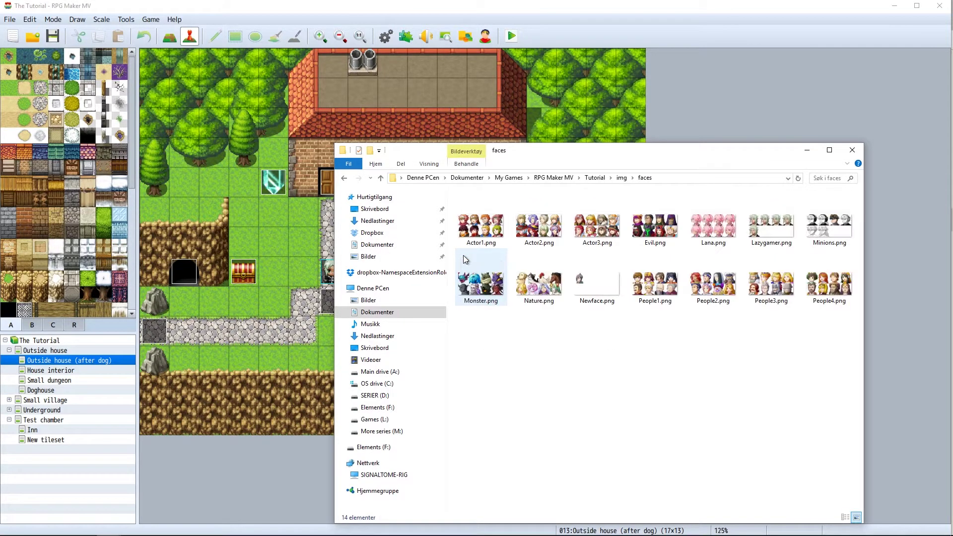
double_click(480, 229)
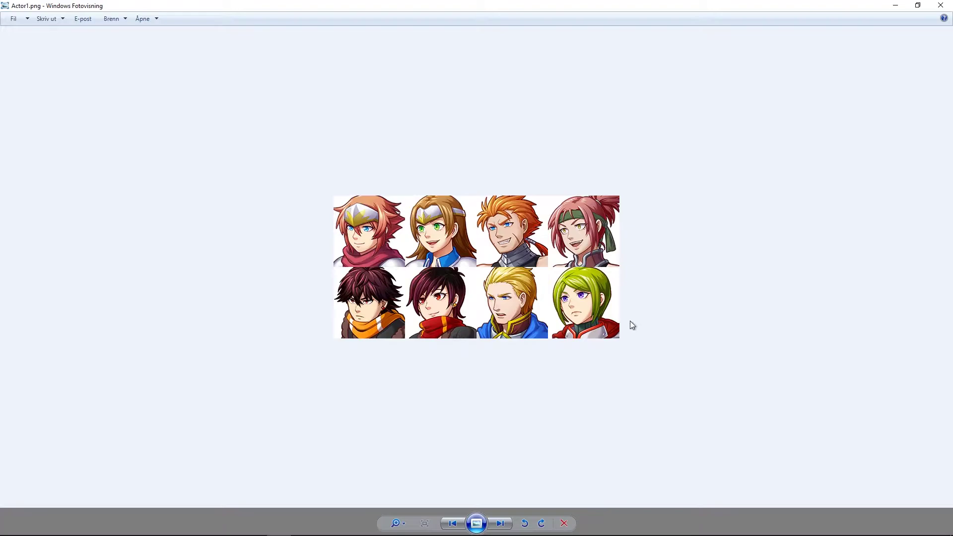
click(941, 5)
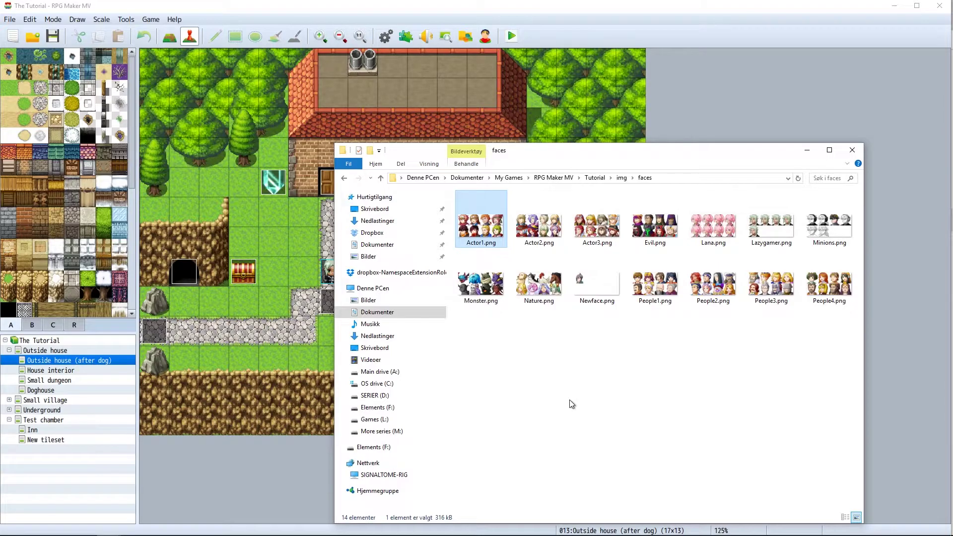
Switch to the Resources folder window and open its MV Templates folder.
key(alt+Tab)
key(alt+Tab)
key(alt+Tab)
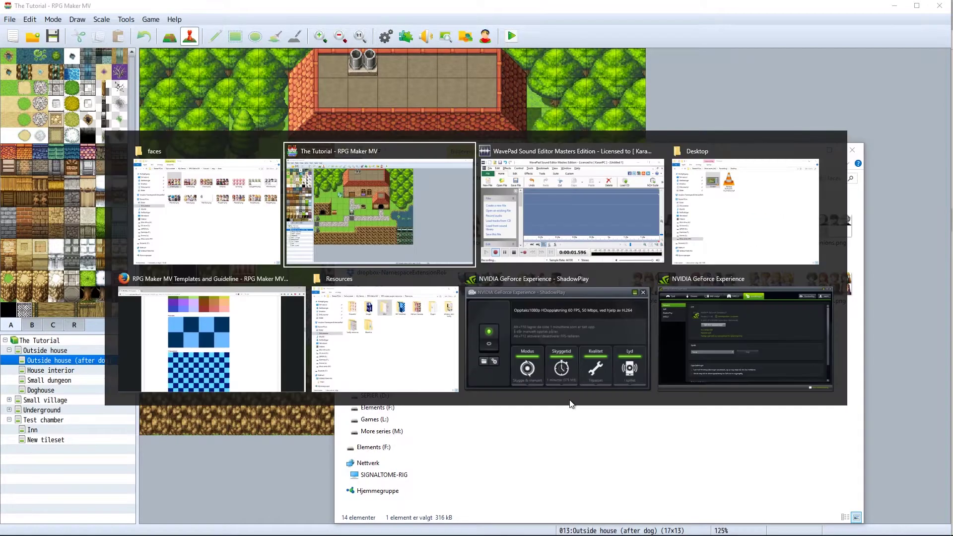
key(alt+Tab)
key(alt+Tab)
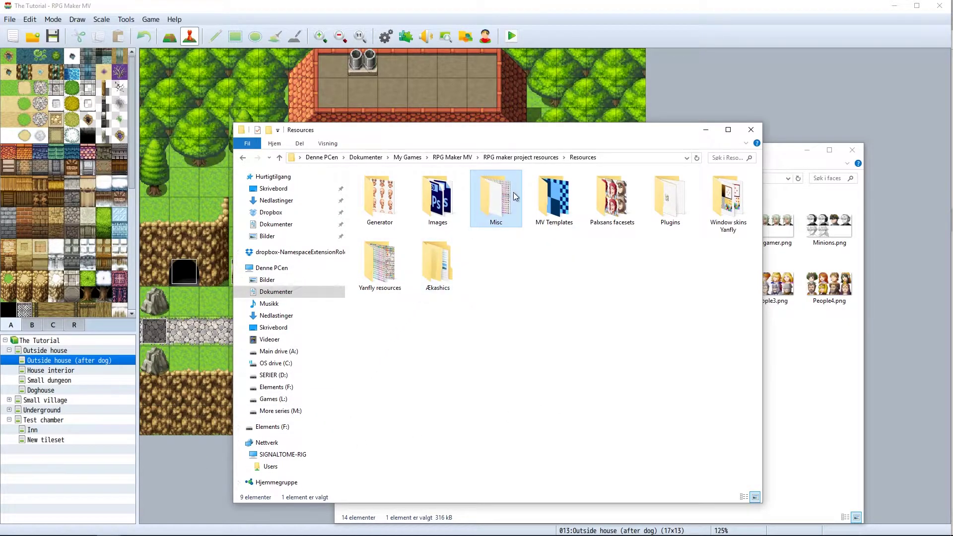
double_click(552, 199)
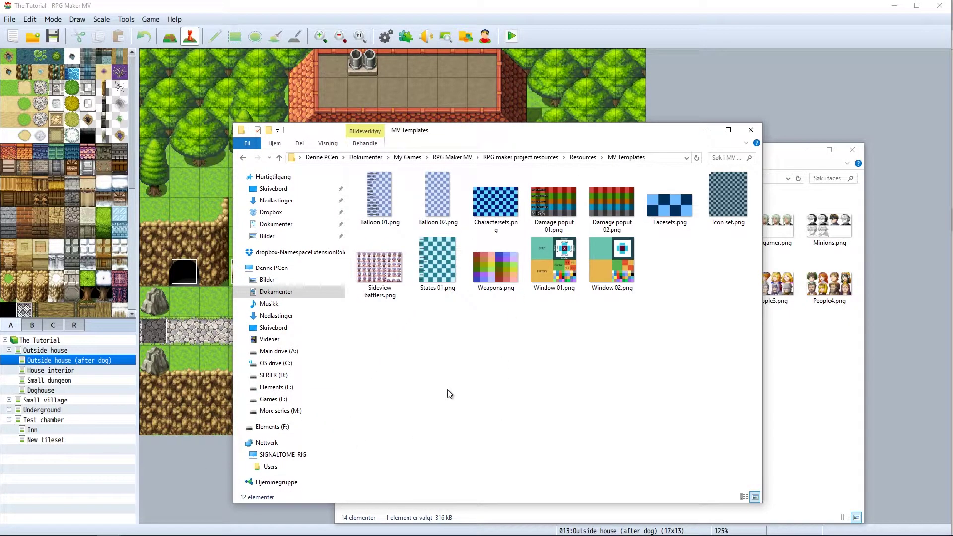
View the Facesets.png and Sideview battlers.png templates one after the other, closing each image.
double_click(671, 204)
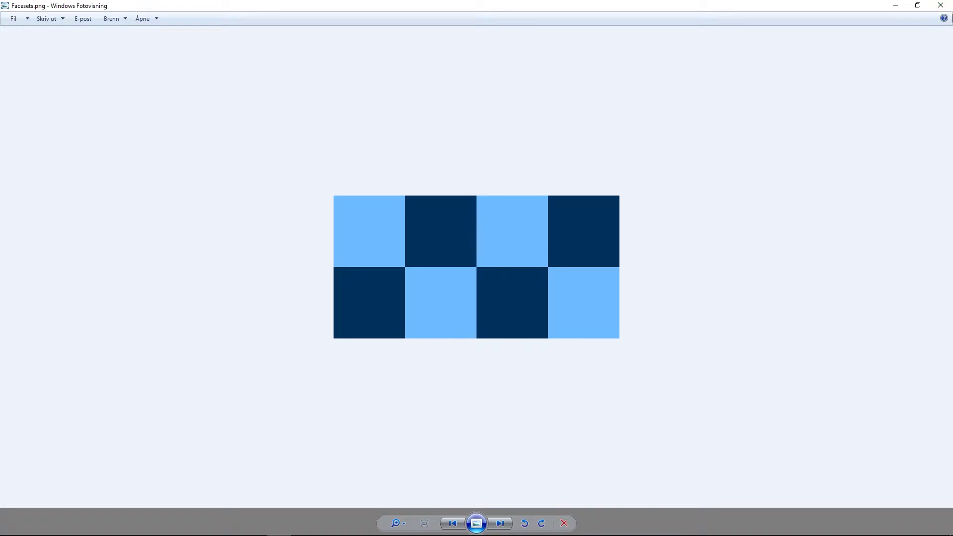
click(939, 5)
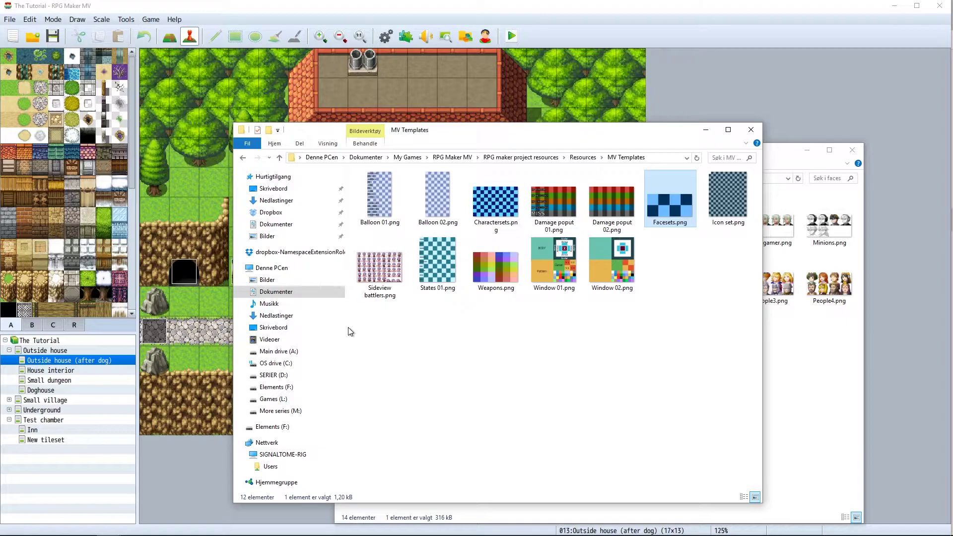
double_click(368, 259)
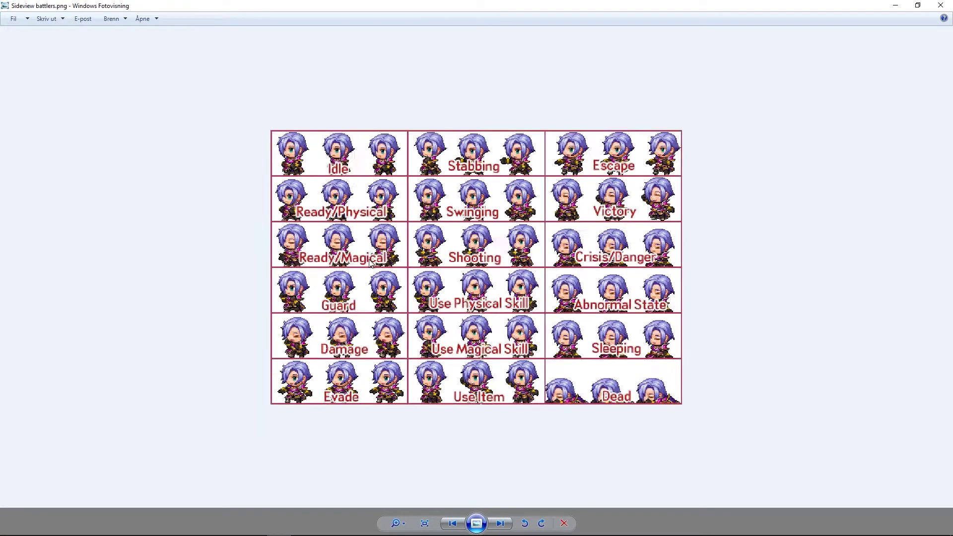
click(934, 5)
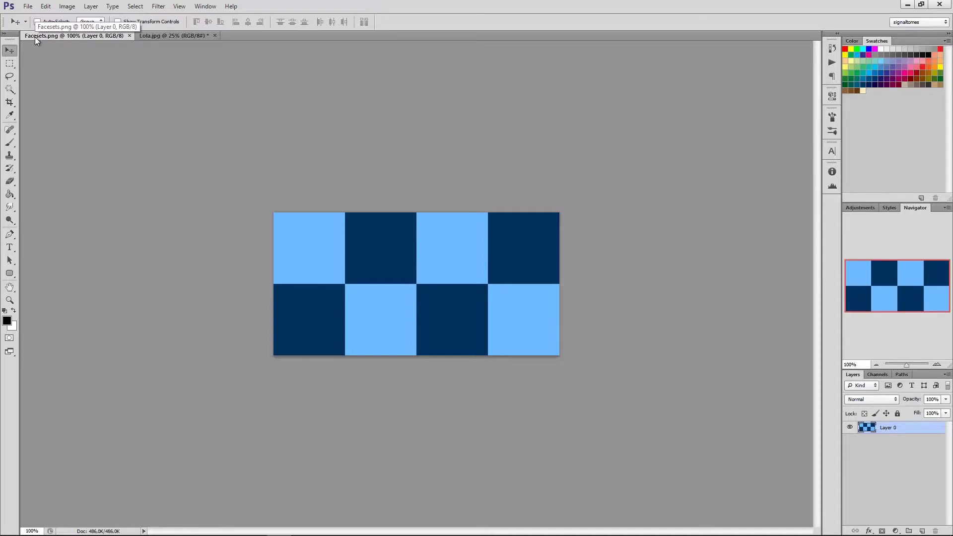
In Lola.jpg, make a square Rectangular Marquee selection around the character's head and shoulders, starting at the image's upper-left corner.
click(147, 35)
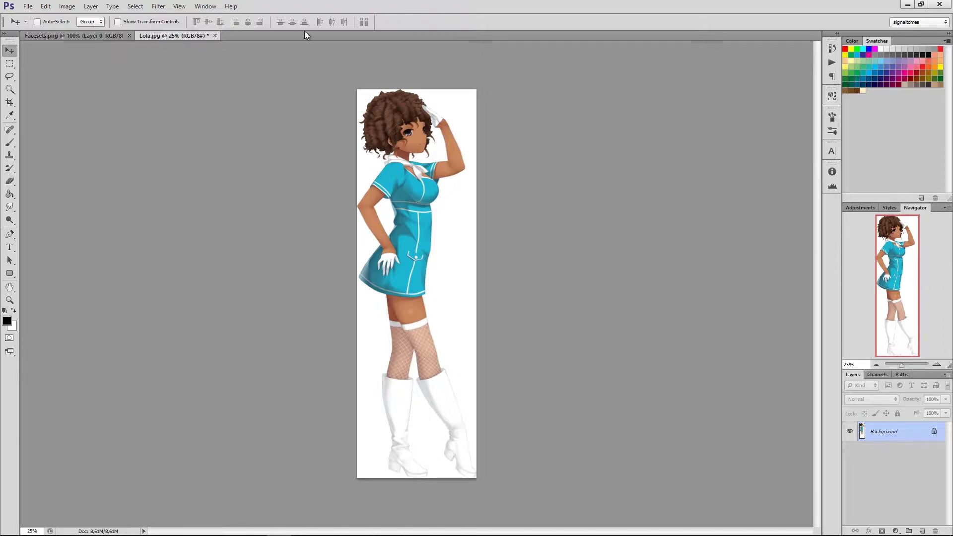
key(m)
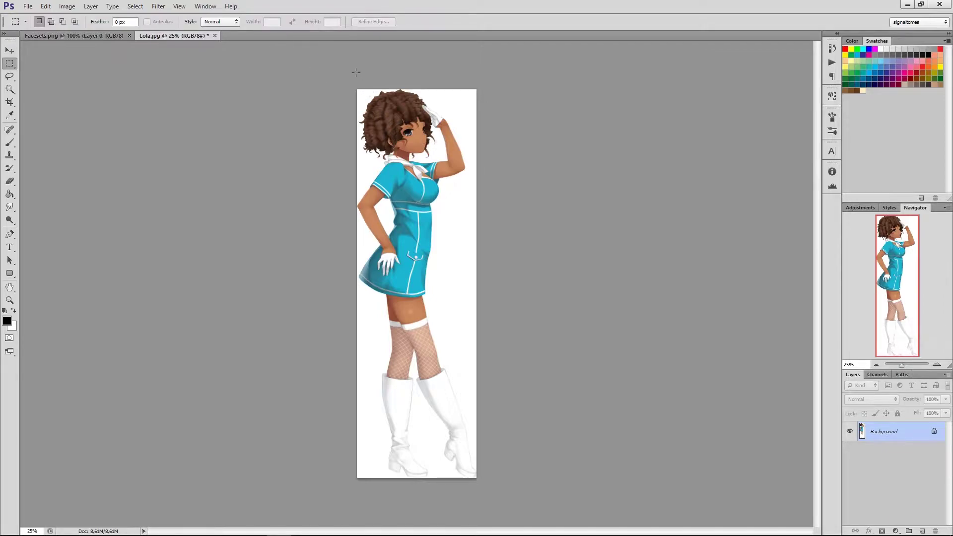
shift+drag(357, 90, 562, 180)
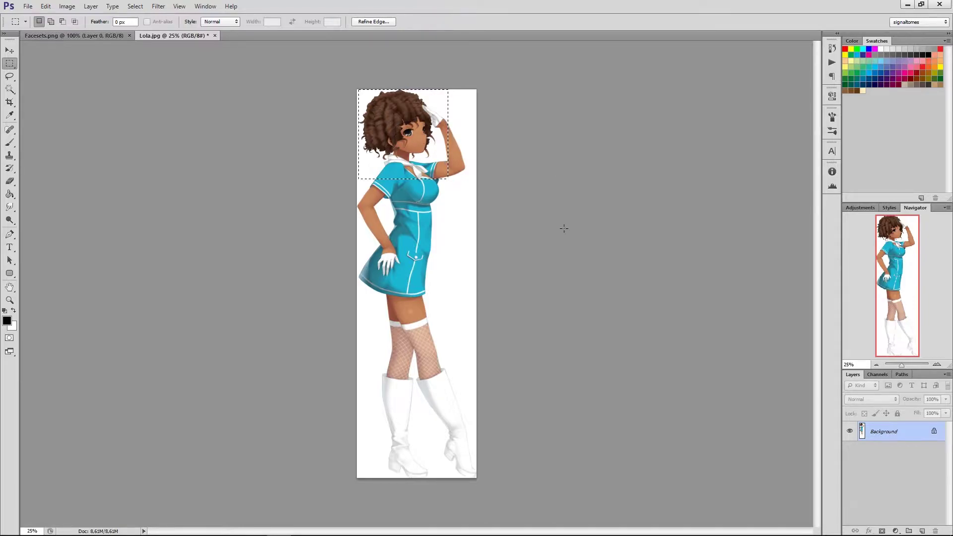
Move the selected face from Lola.jpg into Facesets.png and align it with the template's upper-left corner.
click(8, 50)
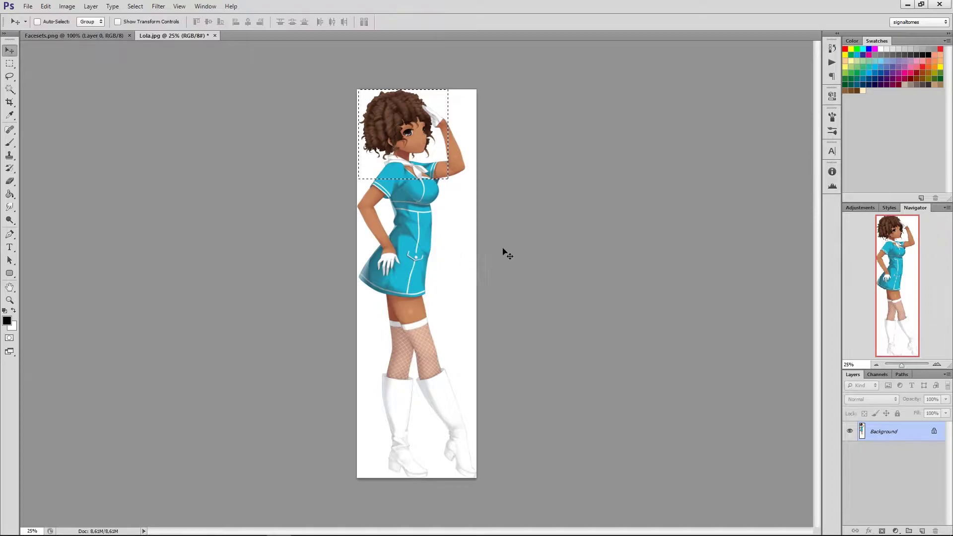
drag(406, 125, 332, 275)
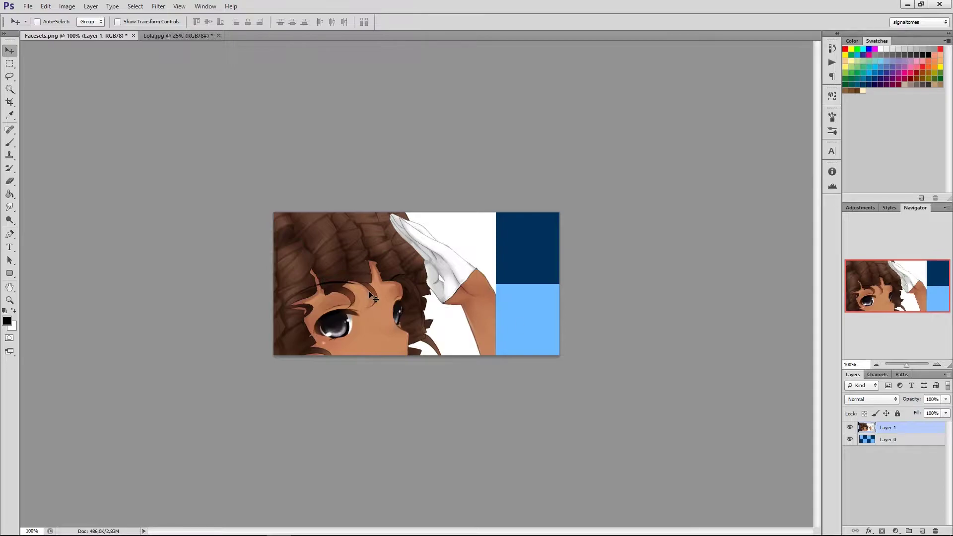
drag(352, 303, 490, 366)
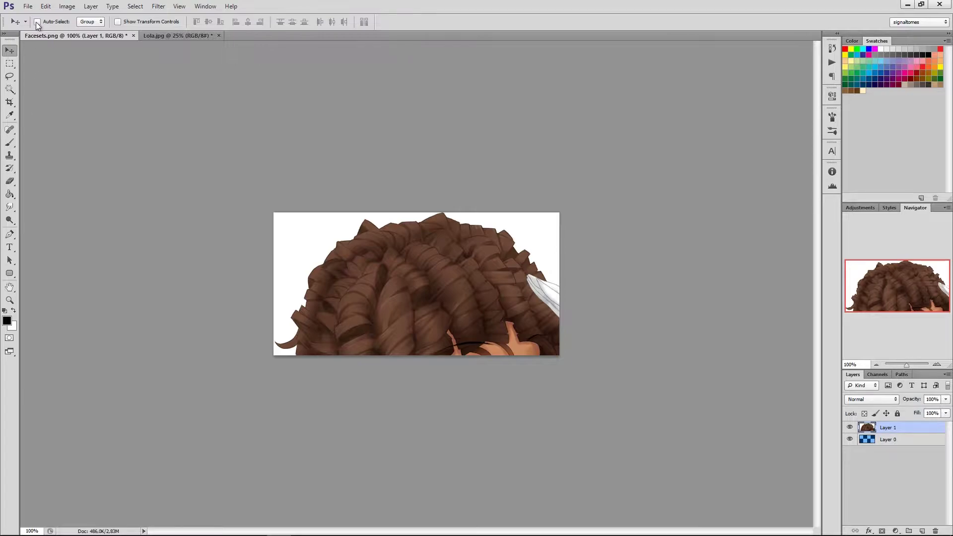
Free Transform the face layer proportionally to about 20% so it fits the template's first upper-left cell.
click(46, 6)
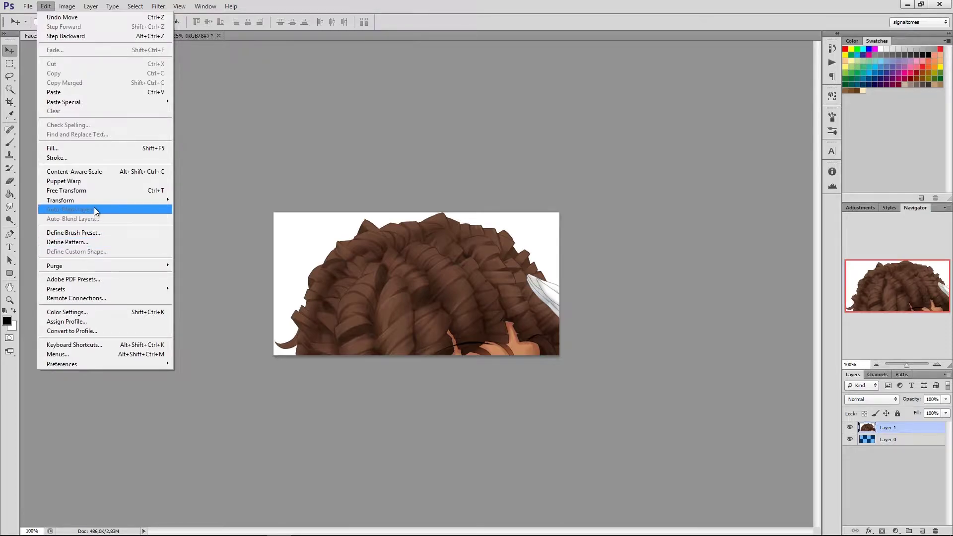
click(93, 191)
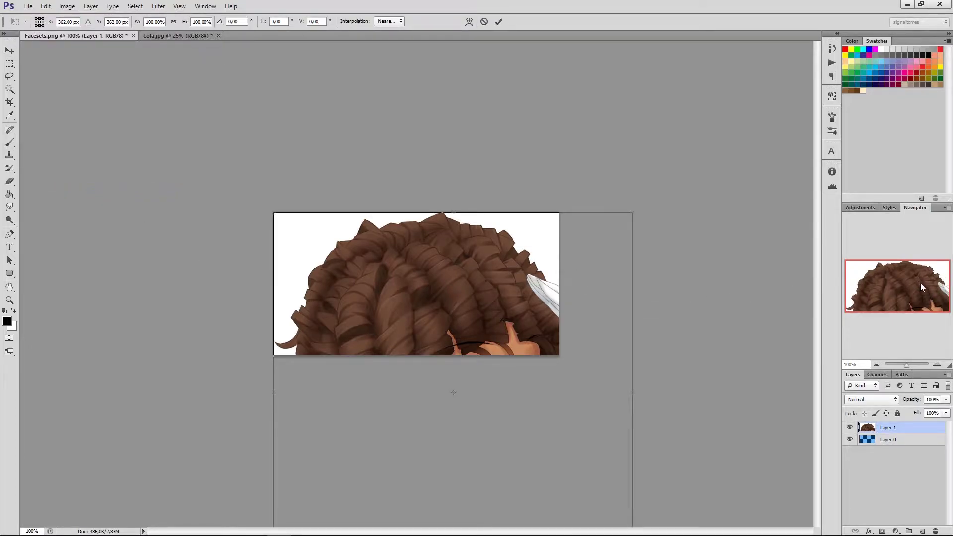
shift+drag(633, 213, 501, 382)
drag(458, 431, 401, 285)
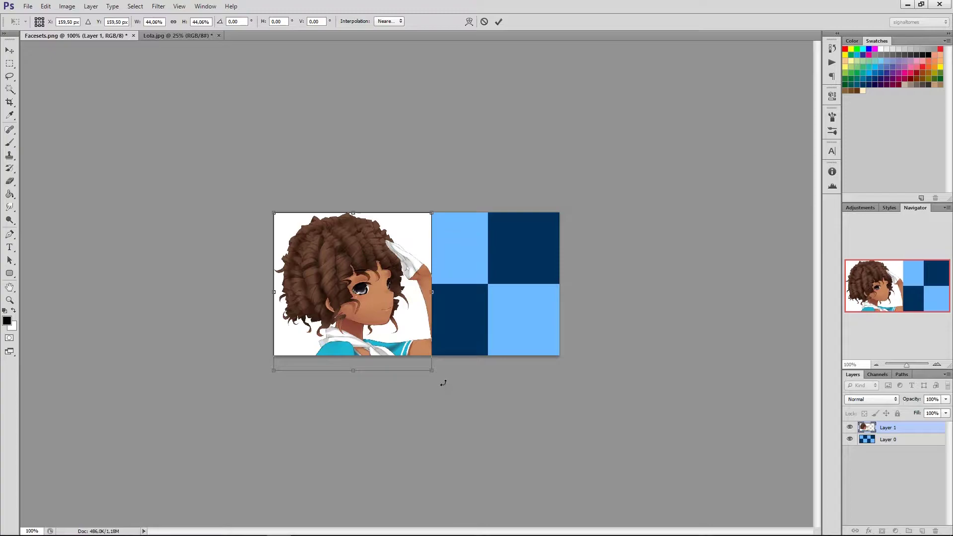
drag(432, 370, 354, 279)
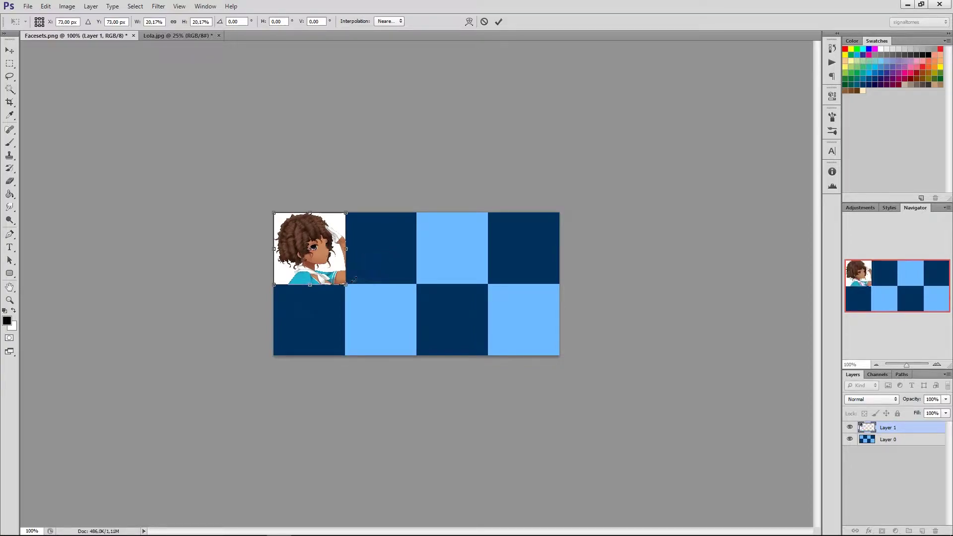
key(Return)
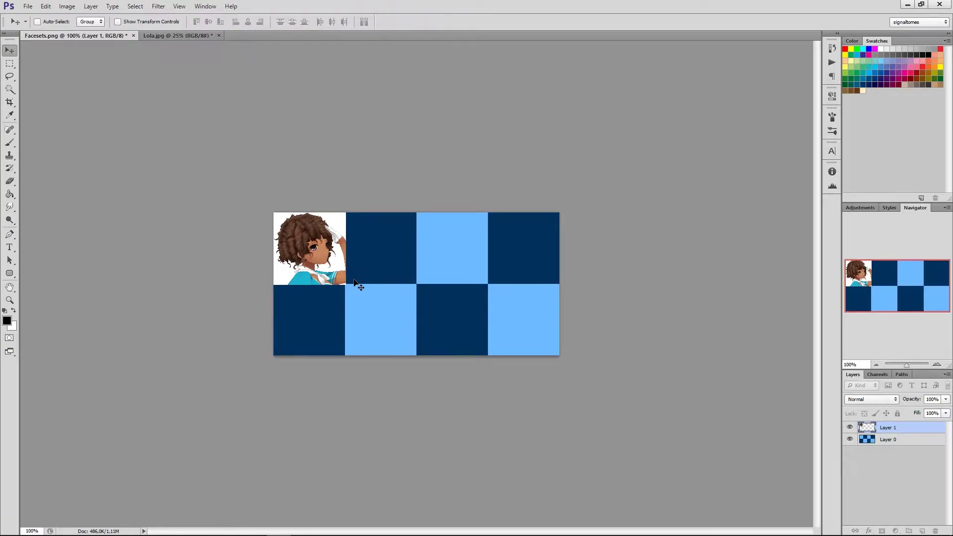
Magic Wand the white background behind the character's hair and back at tolerance 15, delete it and deselect.
key(ctrl+plus)
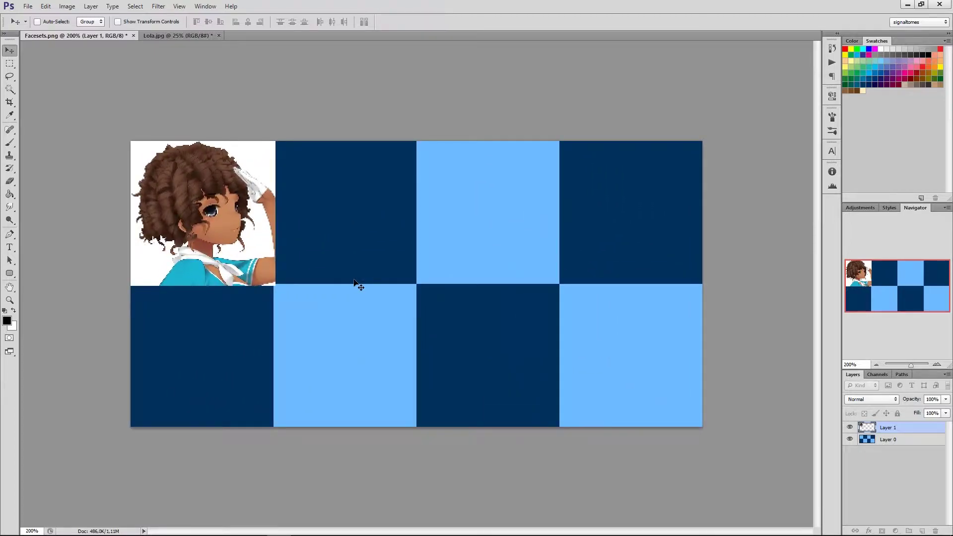
key(ctrl+plus)
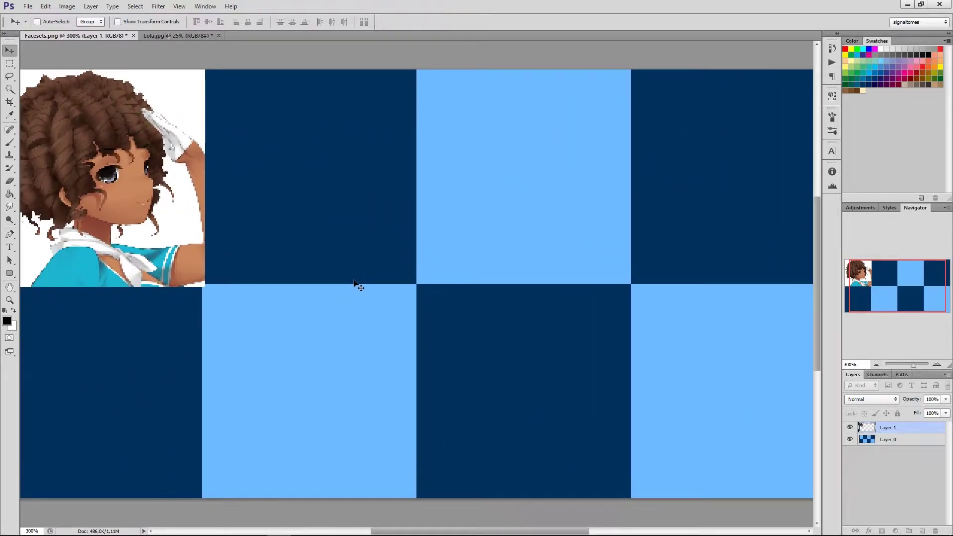
drag(907, 293, 857, 264)
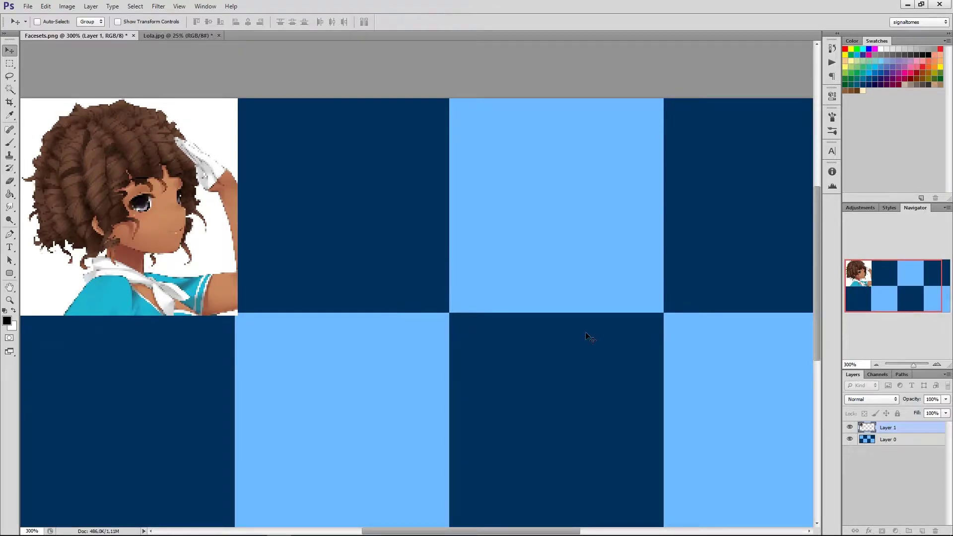
key(ctrl+minus)
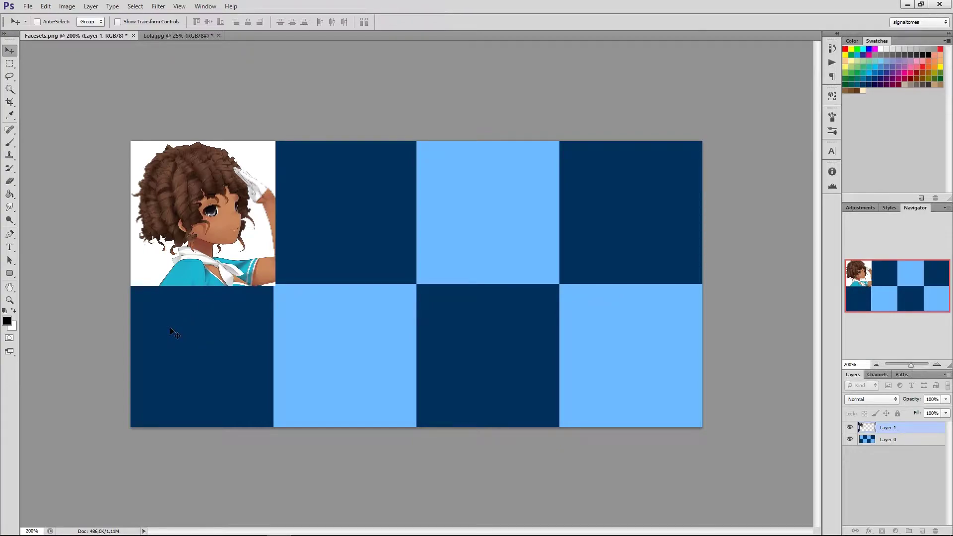
key(w)
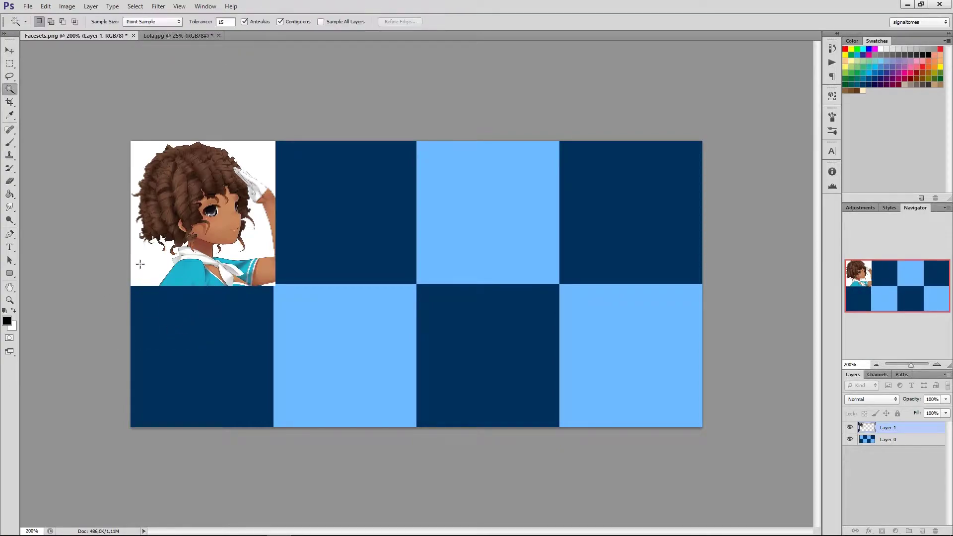
click(136, 272)
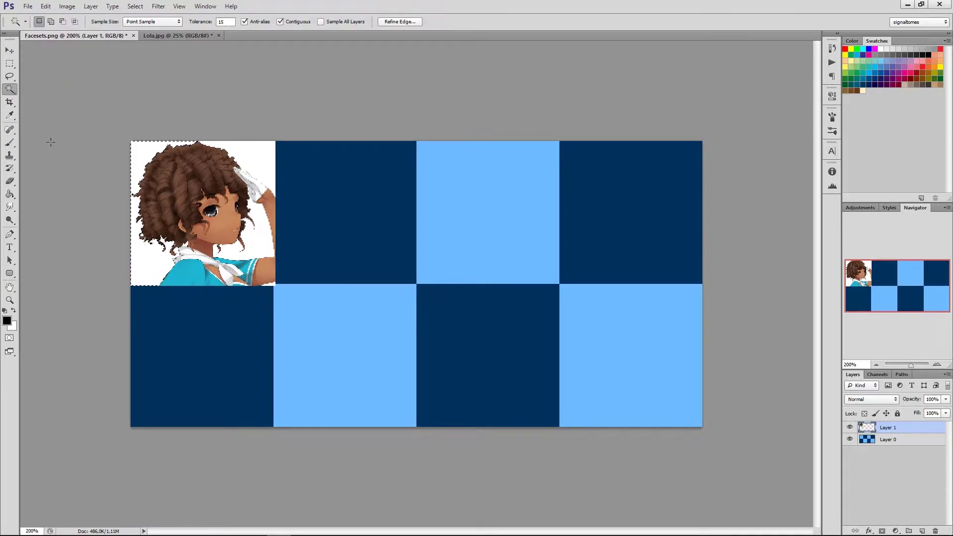
key(Delete)
key(ctrl+d)
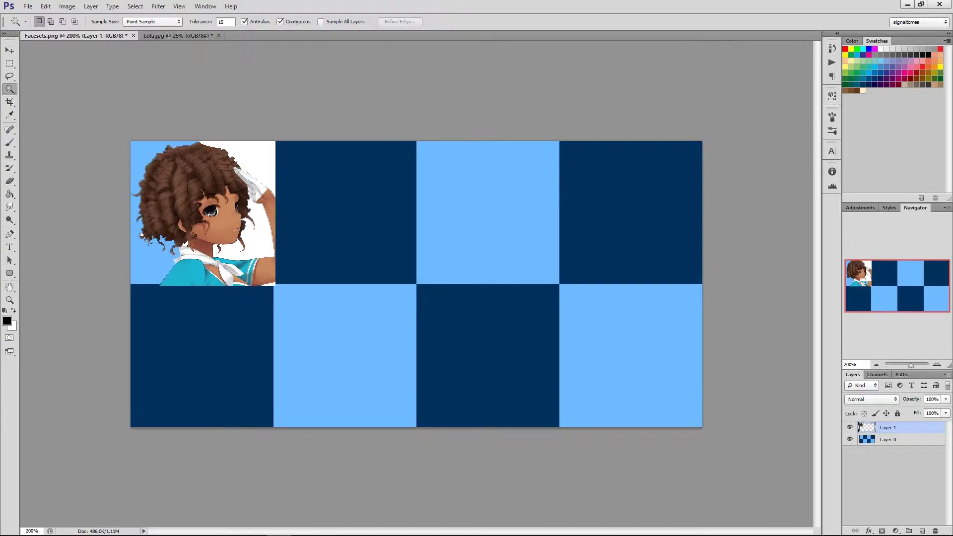
Delete the white area enclosed between the character's face and raised arm, and clear the selection.
click(142, 234)
key(ctrl+d)
click(250, 245)
key(Delete)
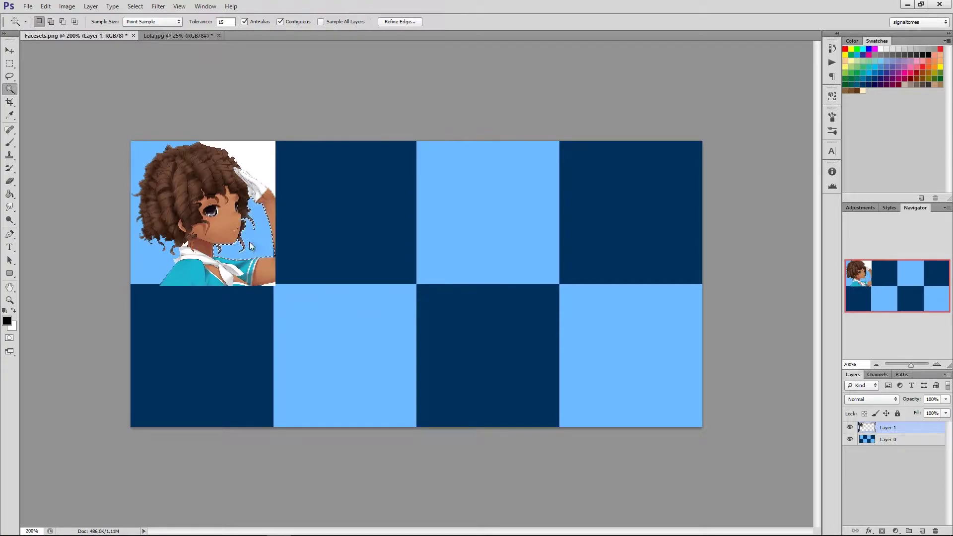
key(ctrl+d)
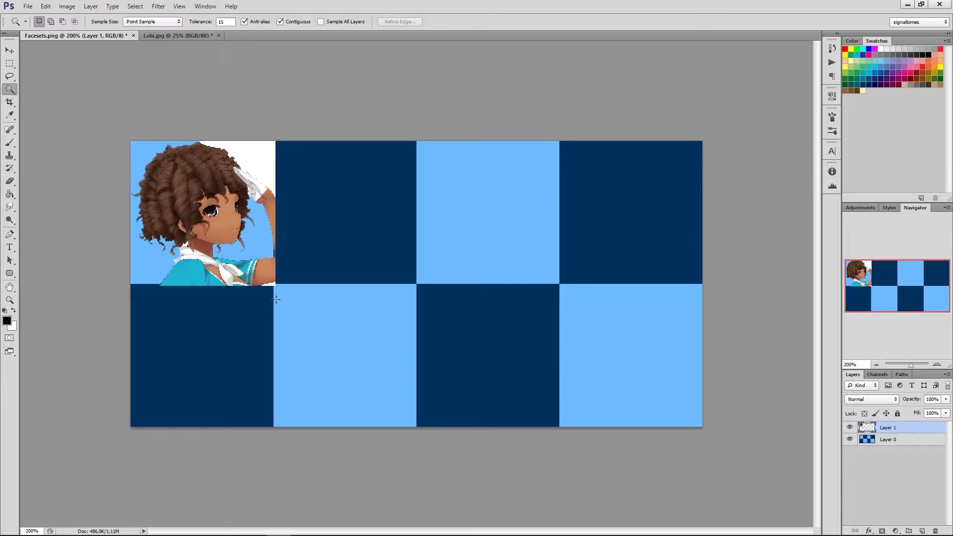
click(273, 283)
key(ctrl+d)
click(253, 157)
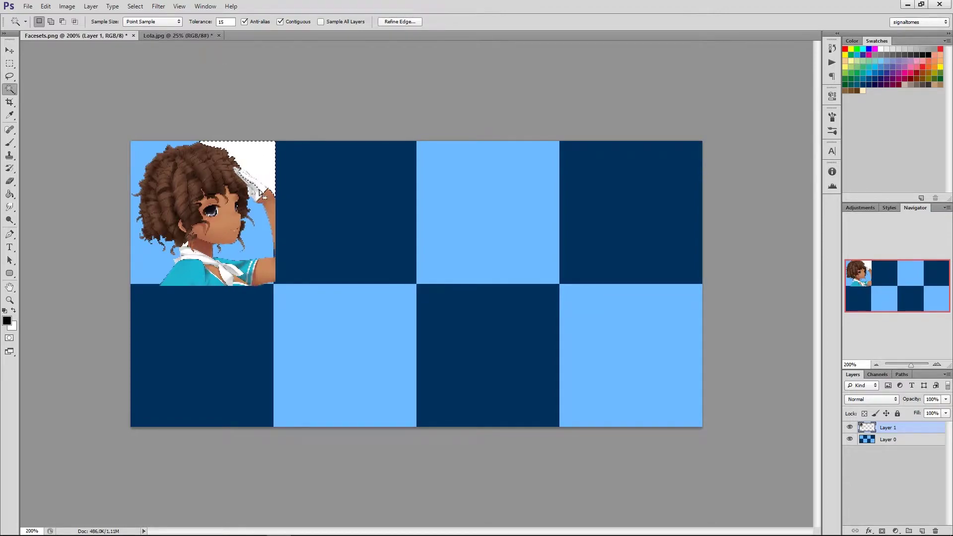
key(ctrl+d)
double_click(219, 22)
text(25)
click(273, 171)
key(ctrl+d)
Set the Magic Wand tolerance to 5 and select the white area above the raised glove.
double_click(229, 22)
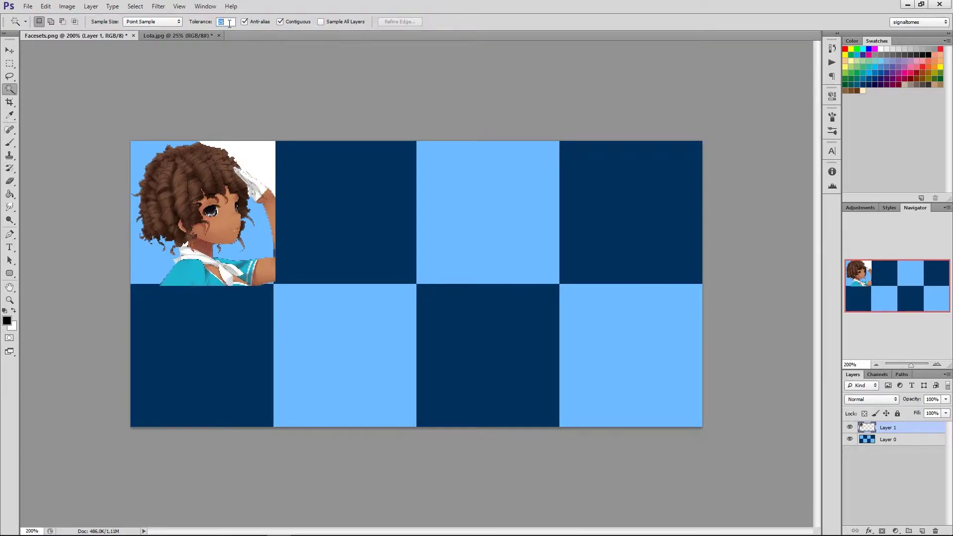
text(5)
click(265, 174)
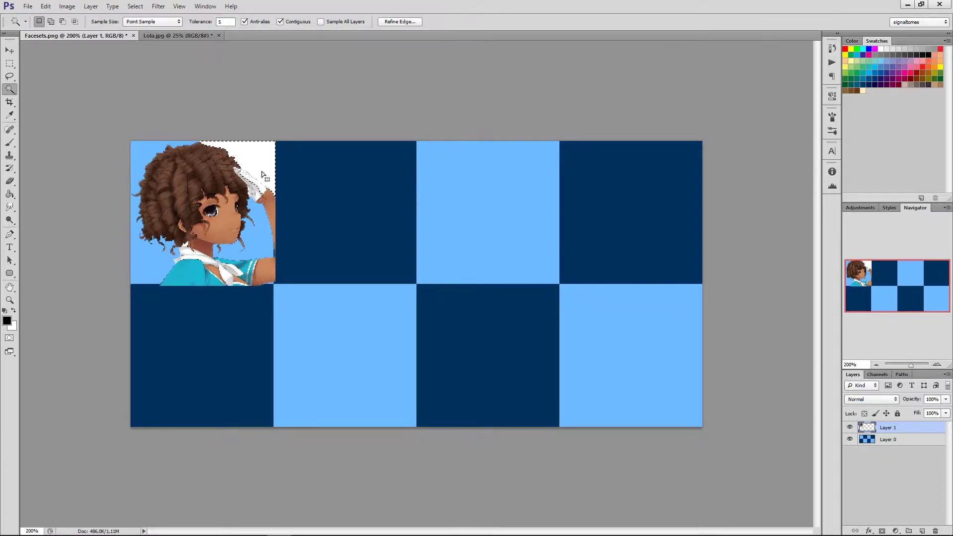
Subtract the glove's fingertip parts from the selection with the Lasso, delete the remaining white background and deselect.
key(l)
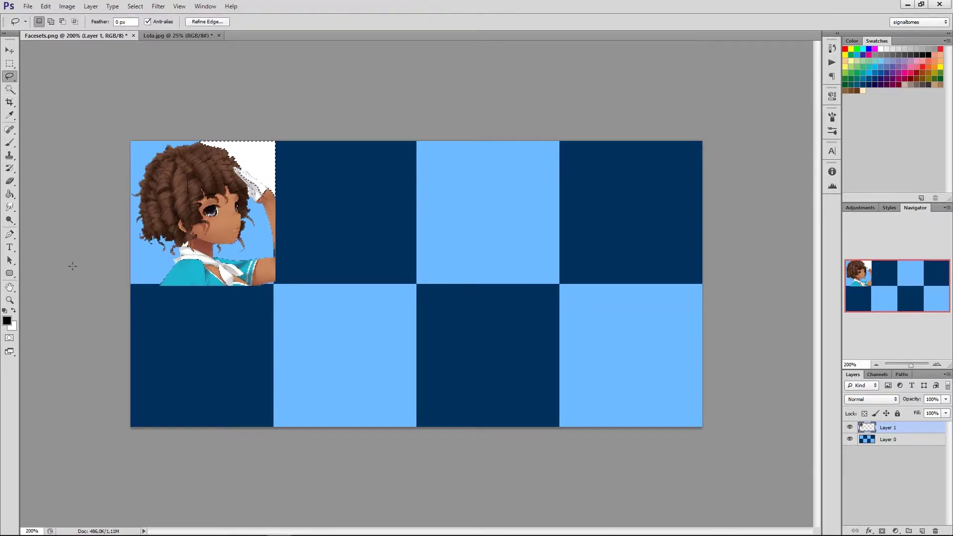
key(alt)
mouse_move(236, 167)
alt+mouse_down()
mouse_move(268, 191)
mouse_move(260, 208)
mouse_move(238, 188)
mouse_move(237, 169)
alt+mouse_up()
mouse_move(233, 167)
alt+mouse_down()
mouse_move(268, 191)
mouse_move(234, 181)
mouse_move(232, 167)
alt+mouse_up()
key(Delete)
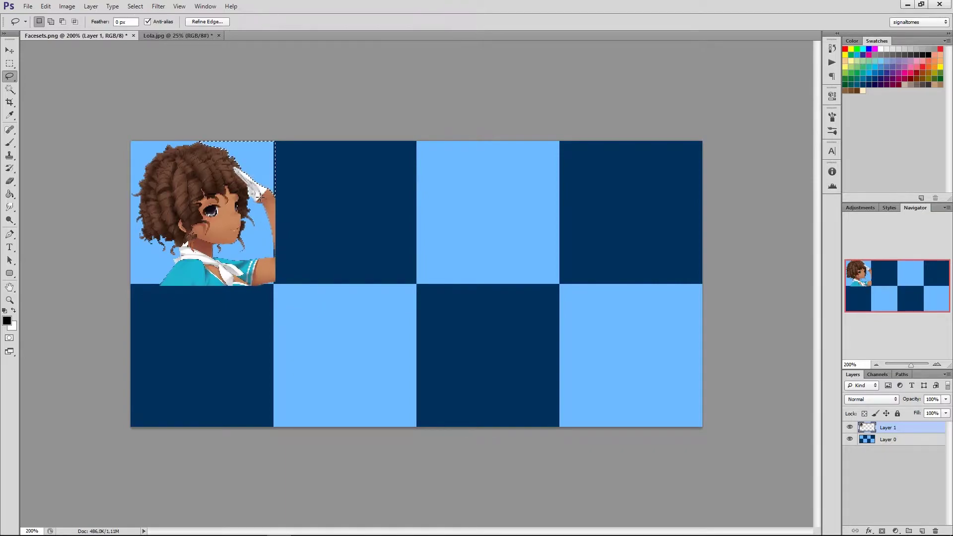
key(ctrl+d)
Nudge the face layer about 3 px left and 3 px up so it stays within the first template cell.
key(v)
key(Left)
key(Left)
key(Left)
key(Up)
key(Up)
key(Up)
key(Up)
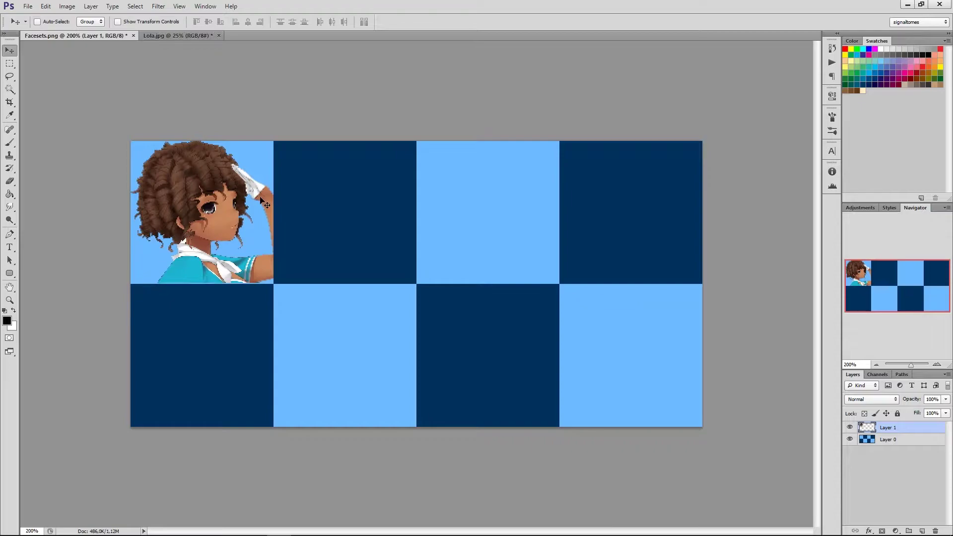
key(Down)
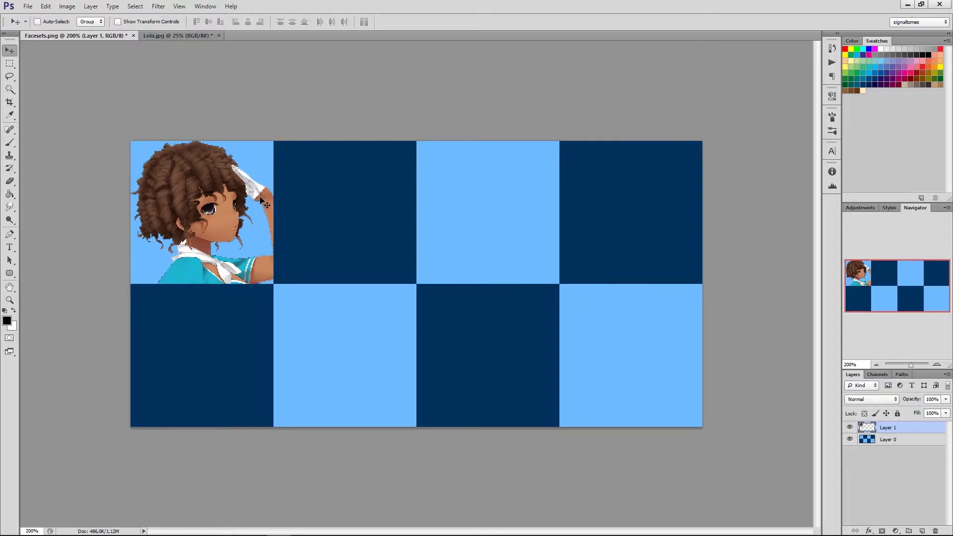
Hide the blue checkered template layer, Layer 0, leaving the face on a transparent background.
click(850, 440)
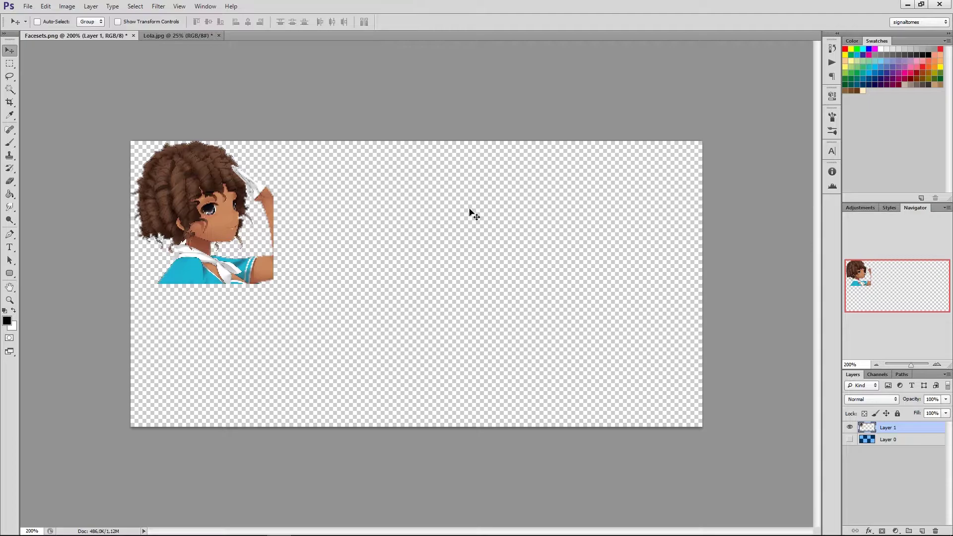
click(25, 7)
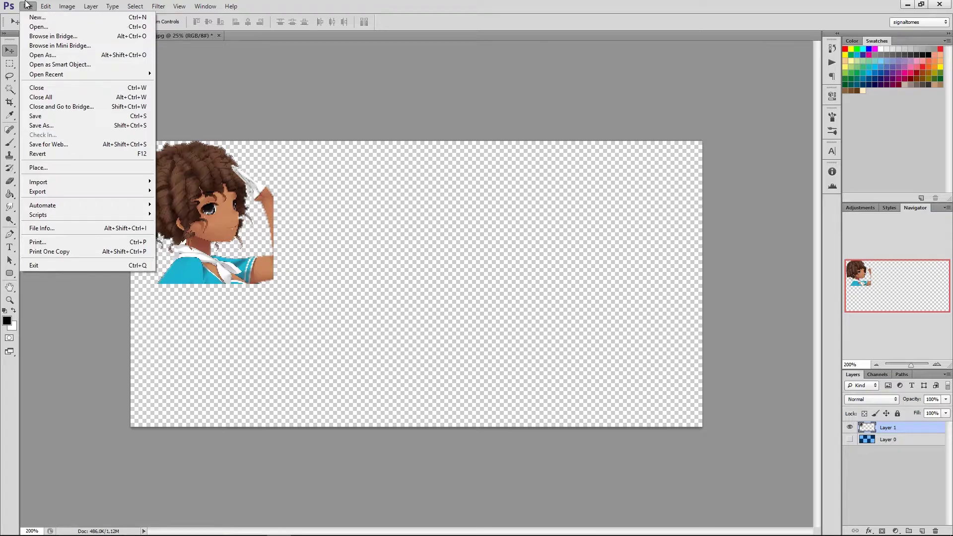
click(28, 5)
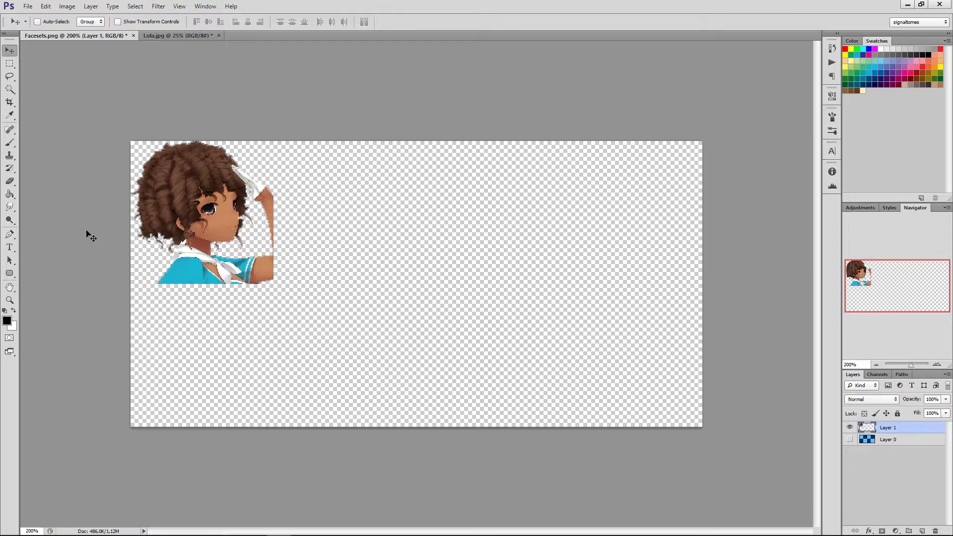
click(28, 7)
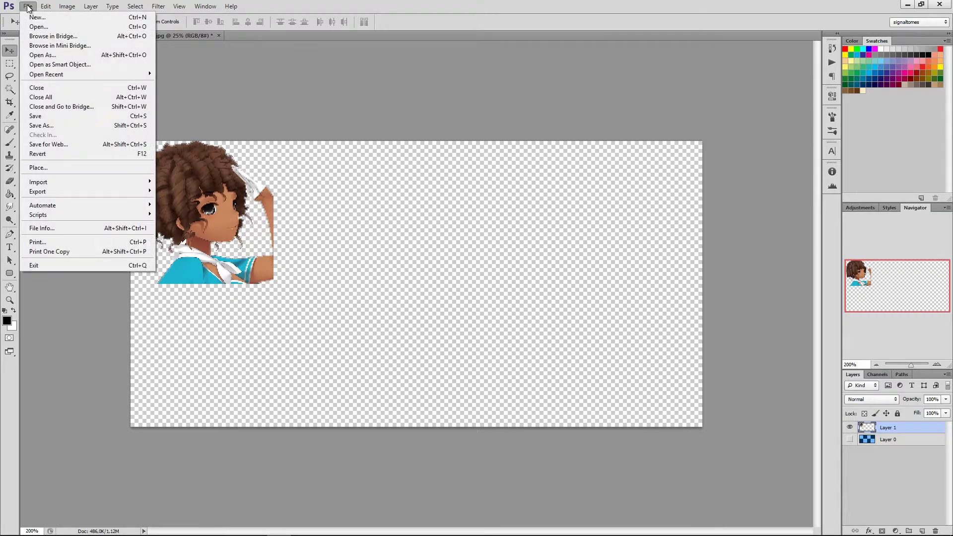
click(28, 7)
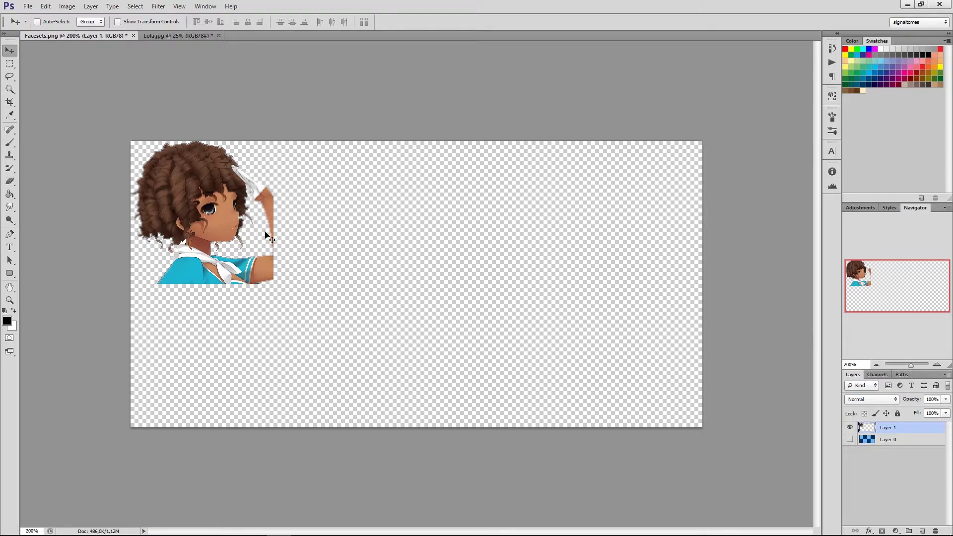
Export the faceset for web as a transparent PNG-24 named NewFaces in the faces folder.
click(27, 6)
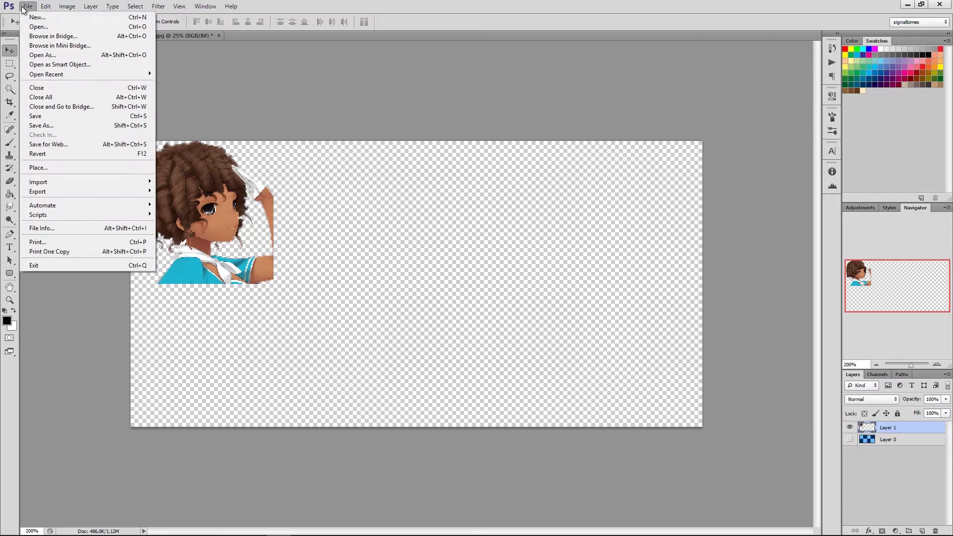
click(68, 146)
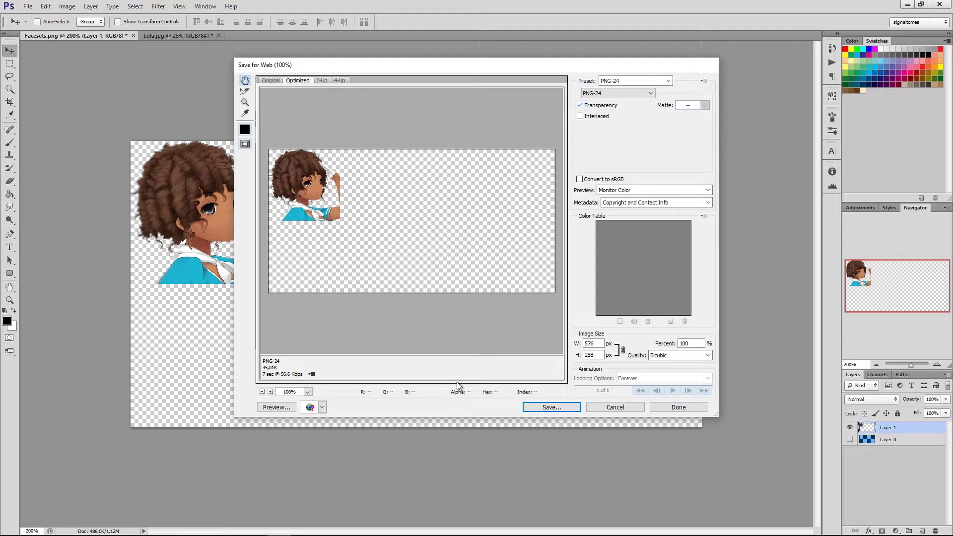
click(551, 407)
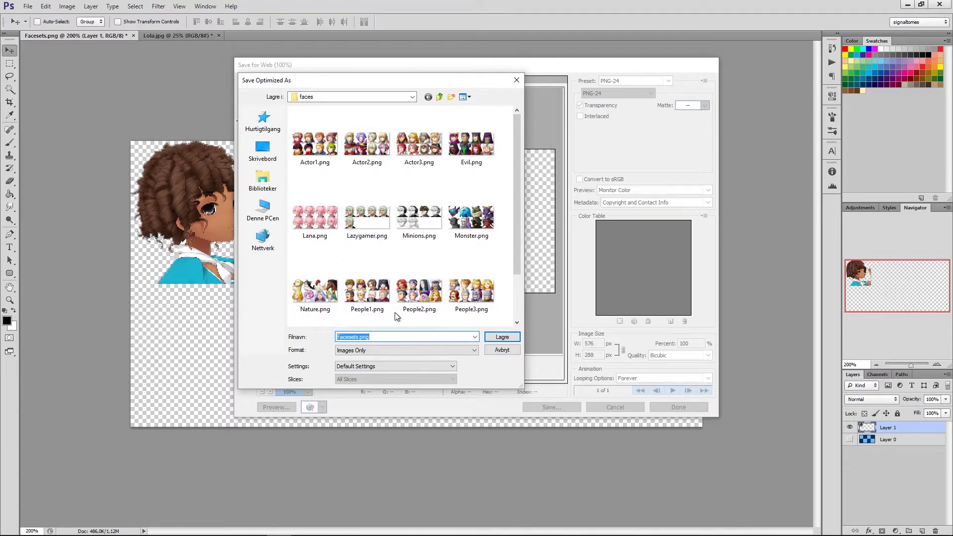
text(N)
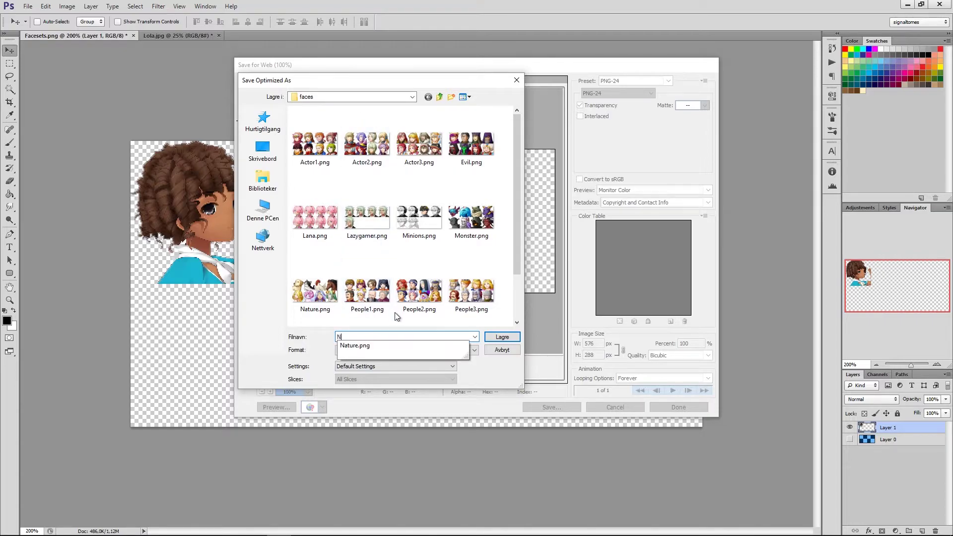
text(ewFaces)
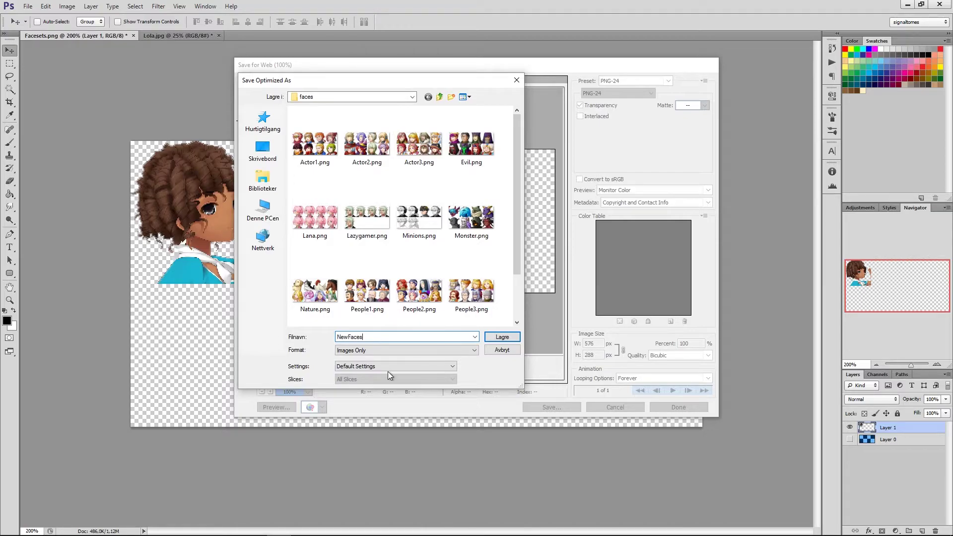
click(503, 338)
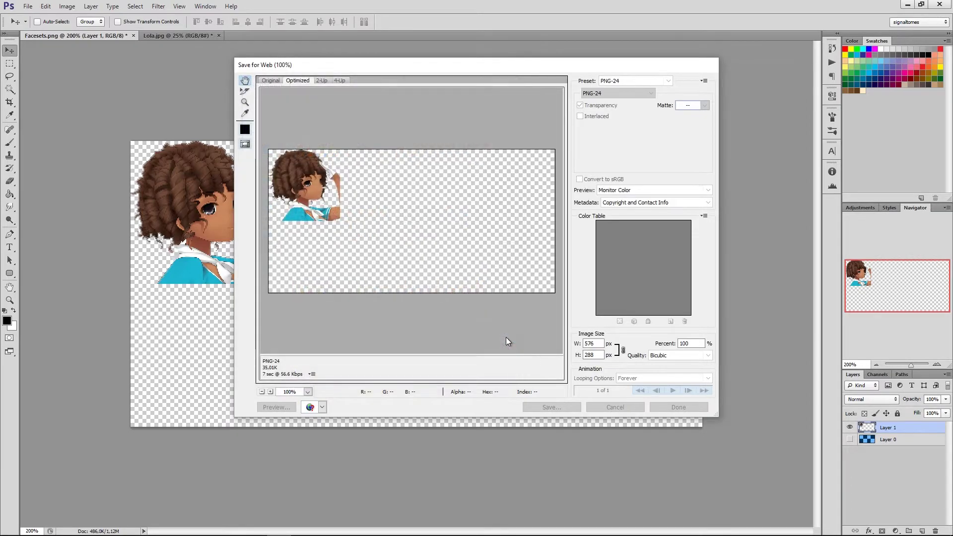
Switch to the faces folder in File Explorer and inspect NewFaces.png enlarged in the photo viewer, then close the viewer.
key(alt+Tab)
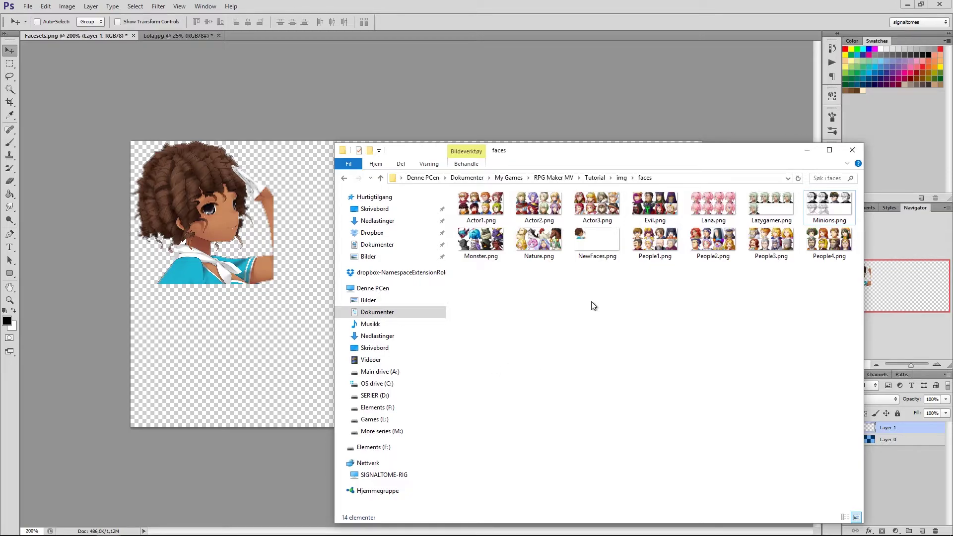
double_click(604, 239)
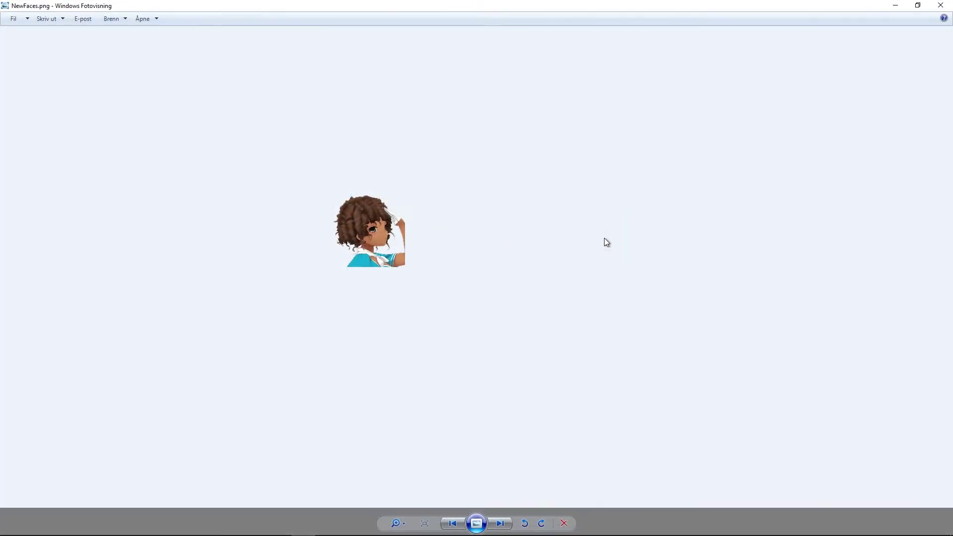
scroll(390, 261, up, 3)
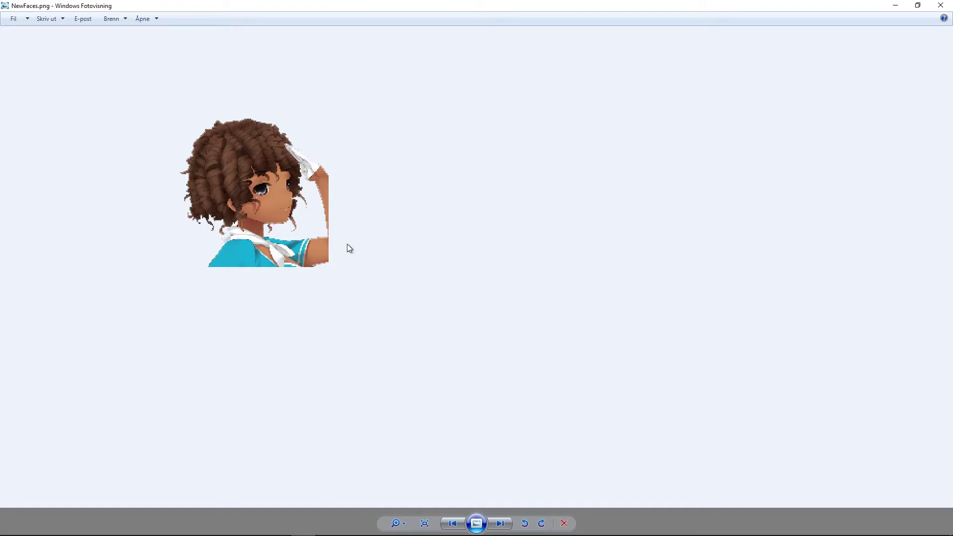
click(940, 5)
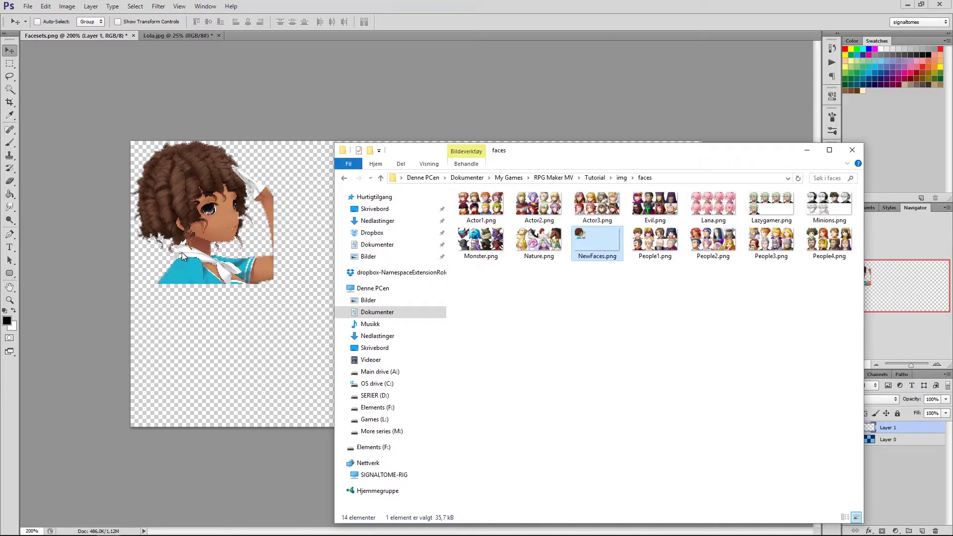
Return to the faceset in Photoshop and set up a Save As copy named Lola in JPEG format.
click(182, 252)
key(ctrl+shift+s)
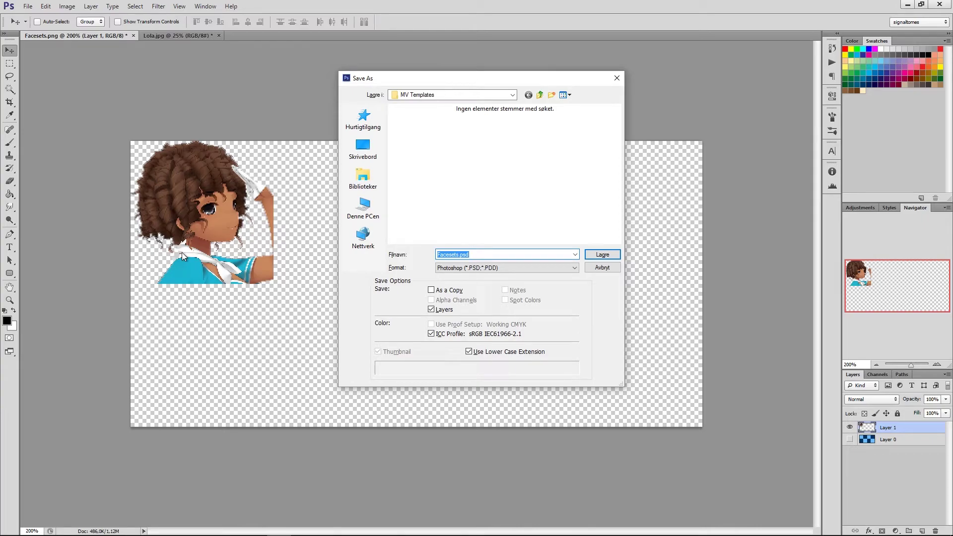
text(Lola)
key(Tab)
key(l)
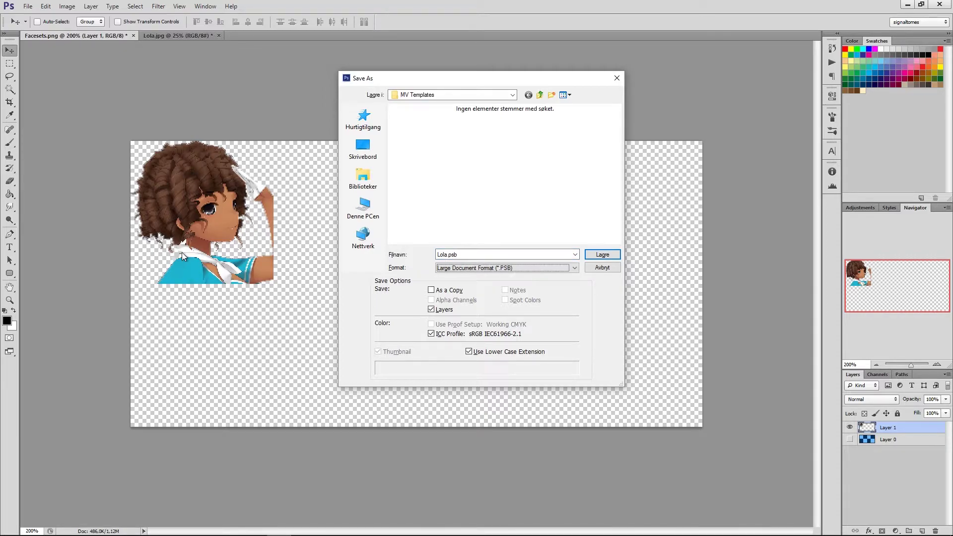
key(j)
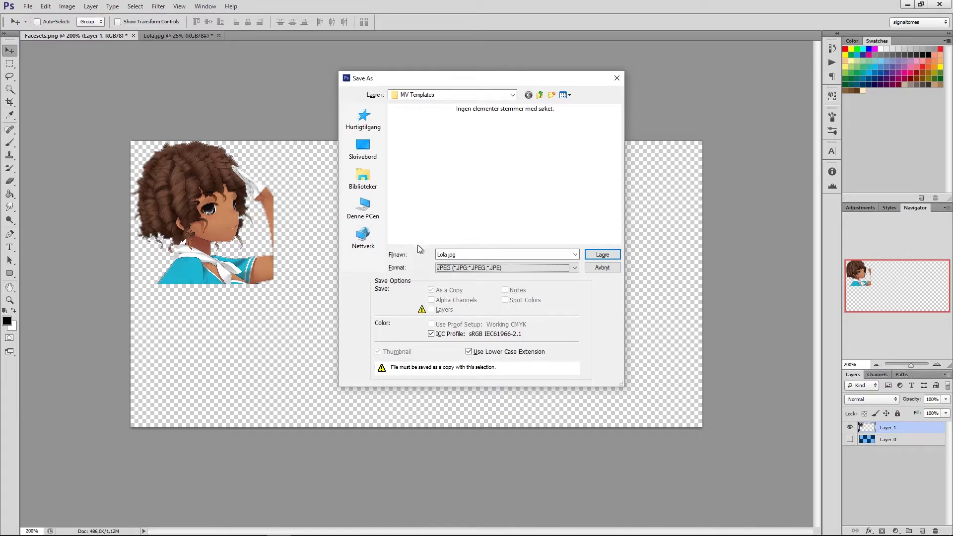
Save the JPEG copy in the RPG Maker MV Tutorial project's img/faces folder at Maximum quality, 12, with Baseline ("Standard") format.
click(373, 186)
click(517, 117)
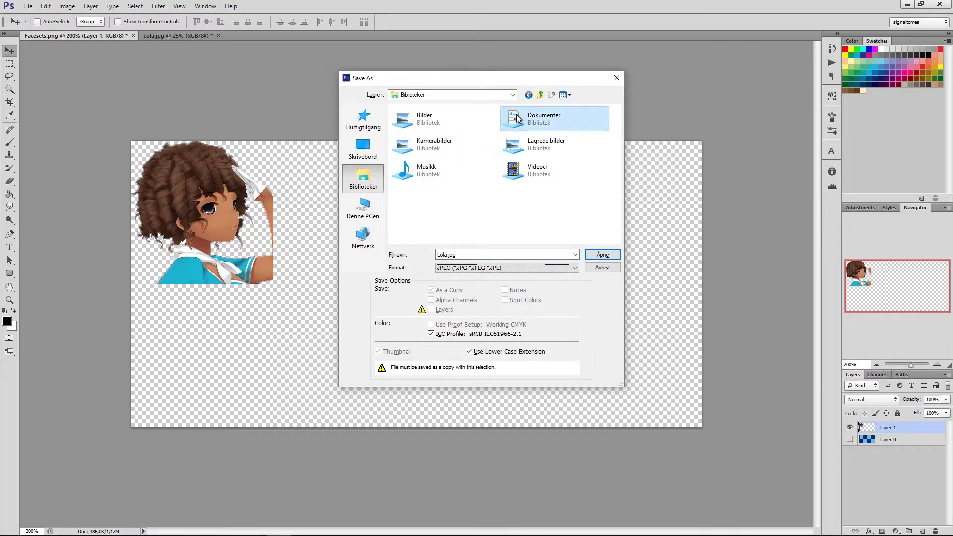
double_click(517, 118)
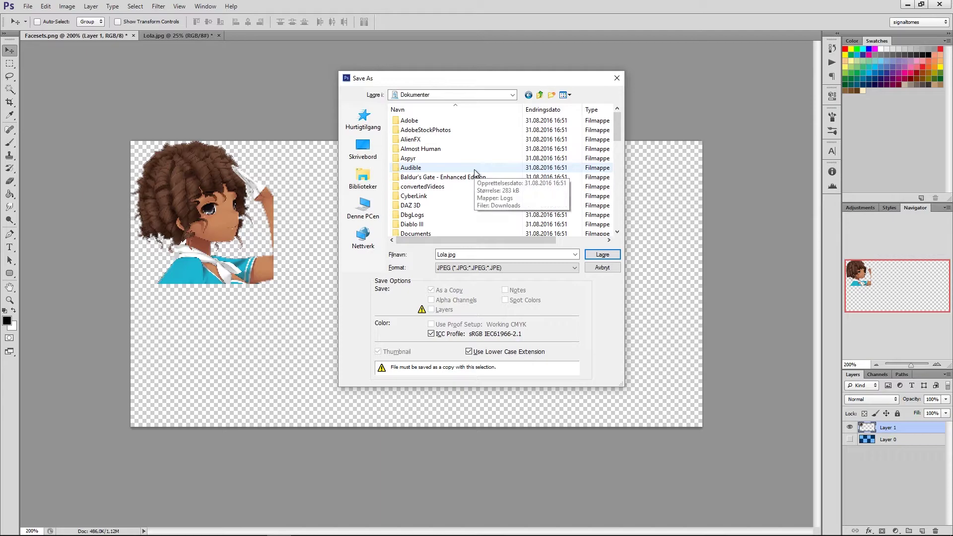
scroll(475, 169, down, 7)
click(396, 123)
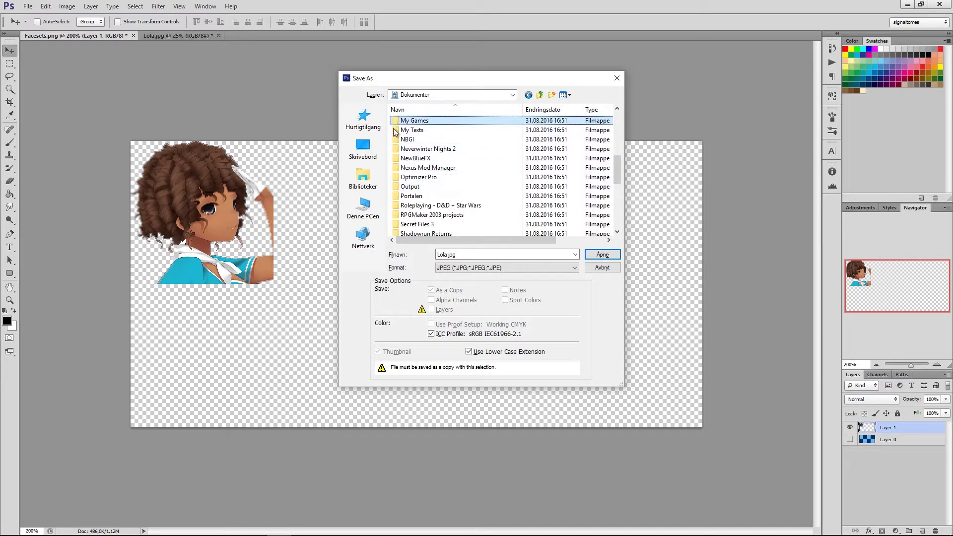
double_click(396, 122)
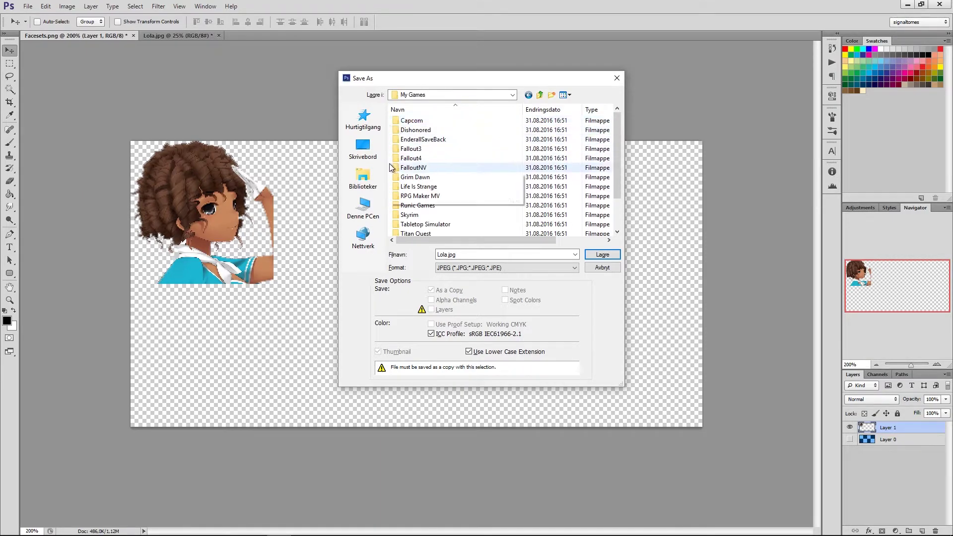
double_click(420, 196)
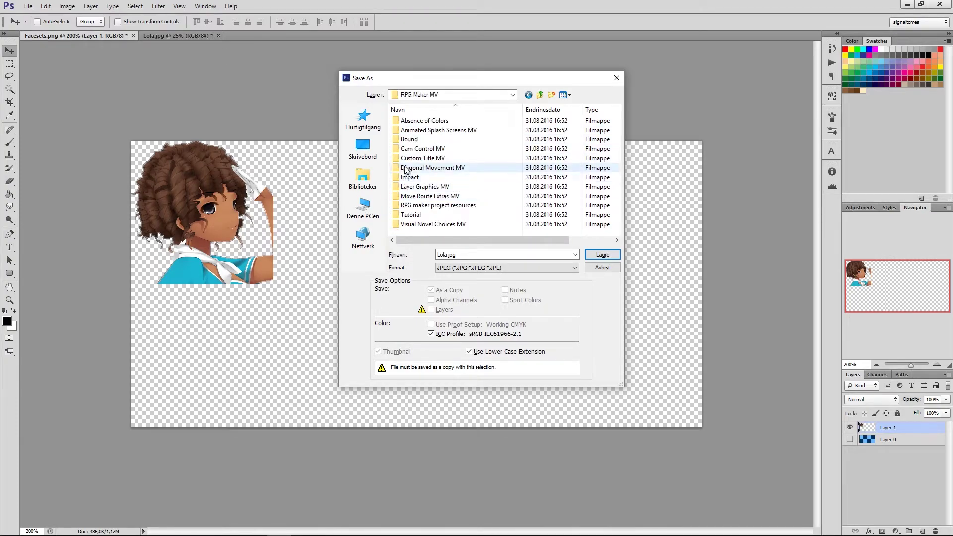
double_click(408, 214)
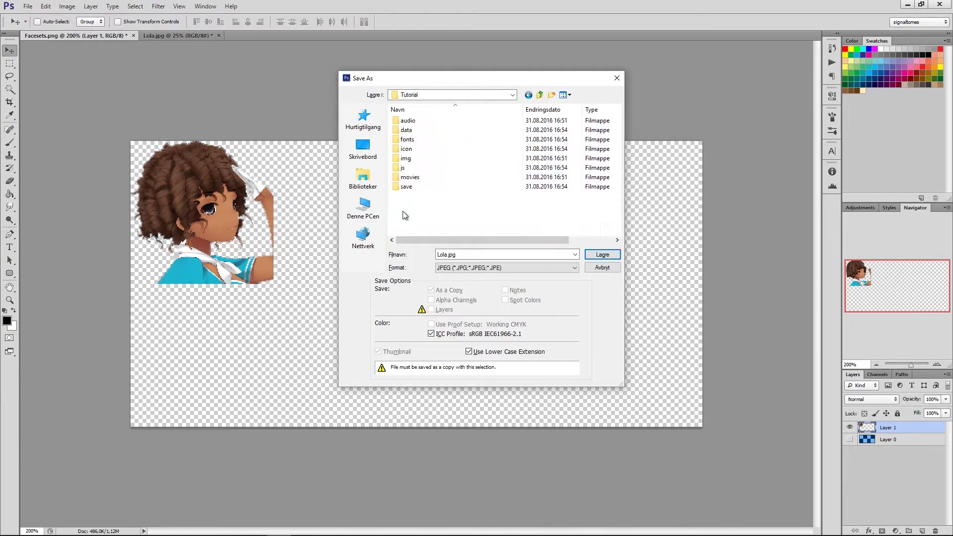
double_click(405, 158)
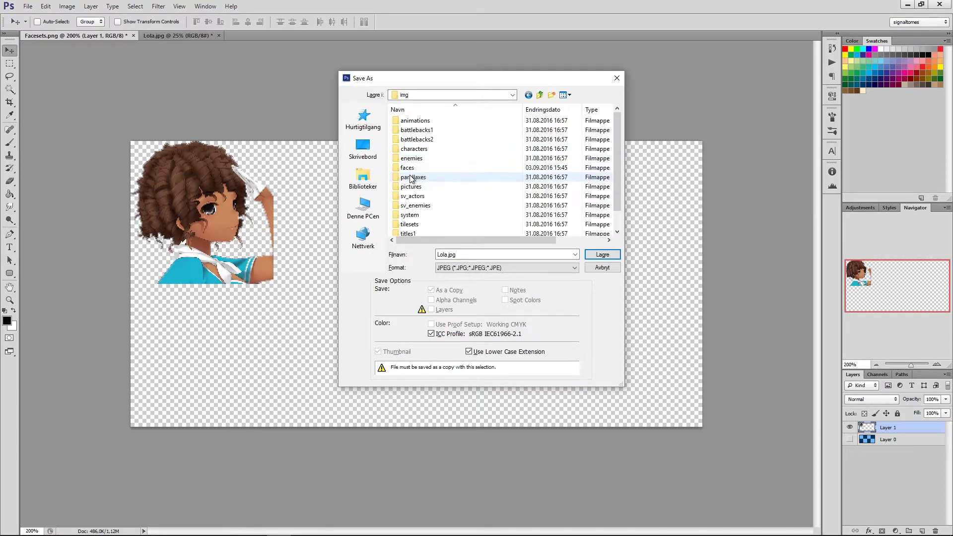
double_click(410, 168)
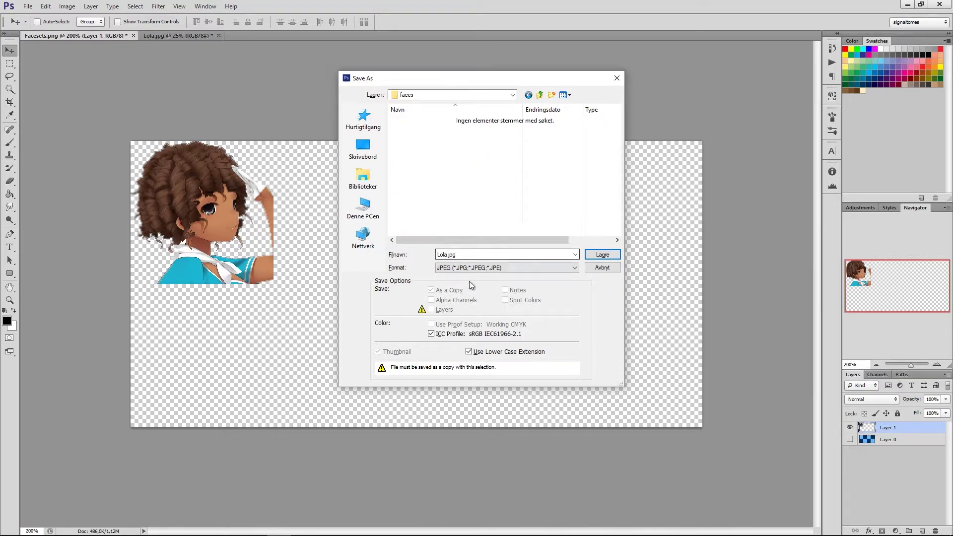
click(601, 256)
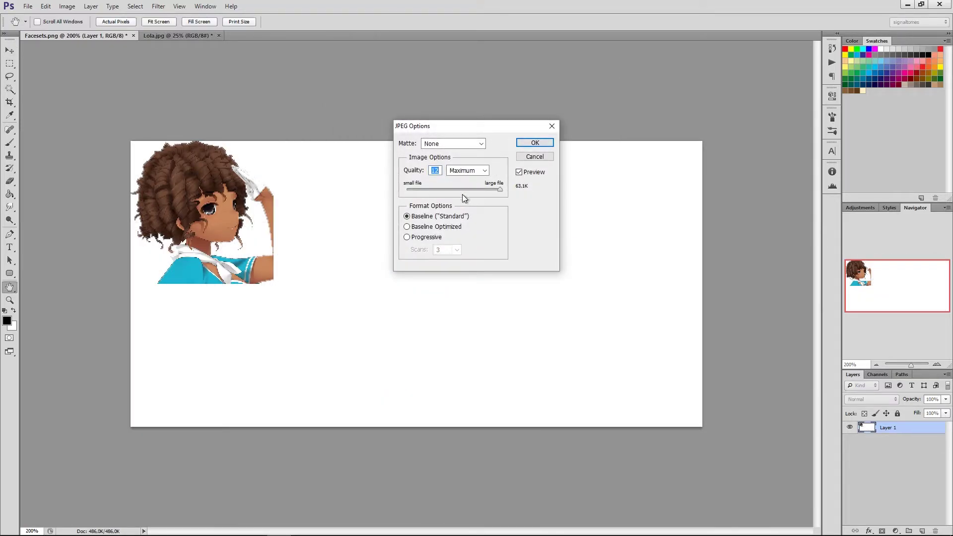
click(534, 143)
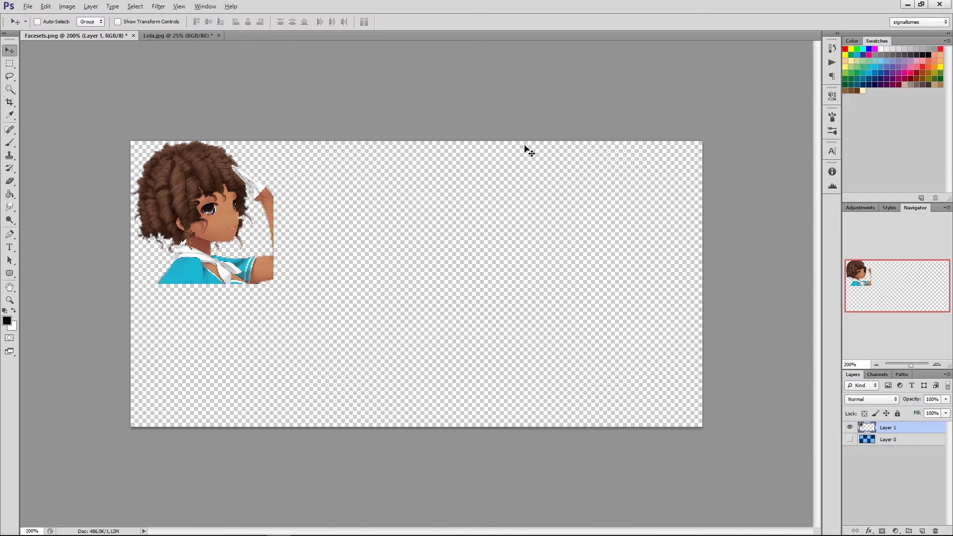
Switch to the faces folder and view Lola.jpg in the photo viewer to check its background, then close it.
key(alt+Tab)
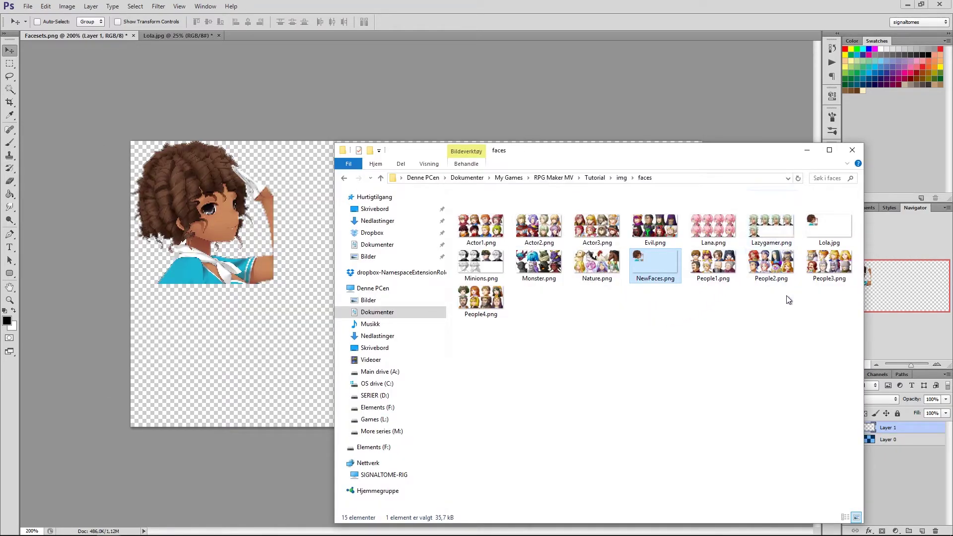
double_click(824, 231)
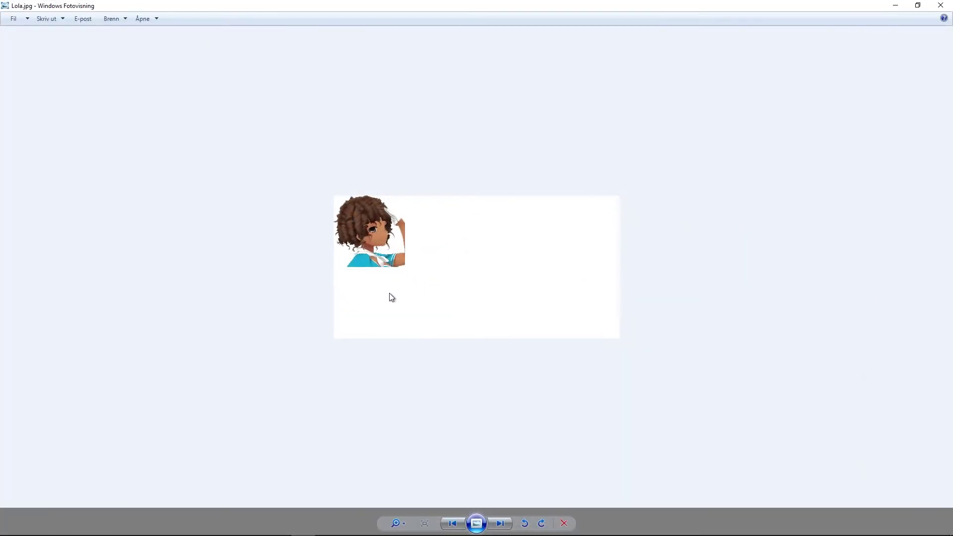
click(938, 6)
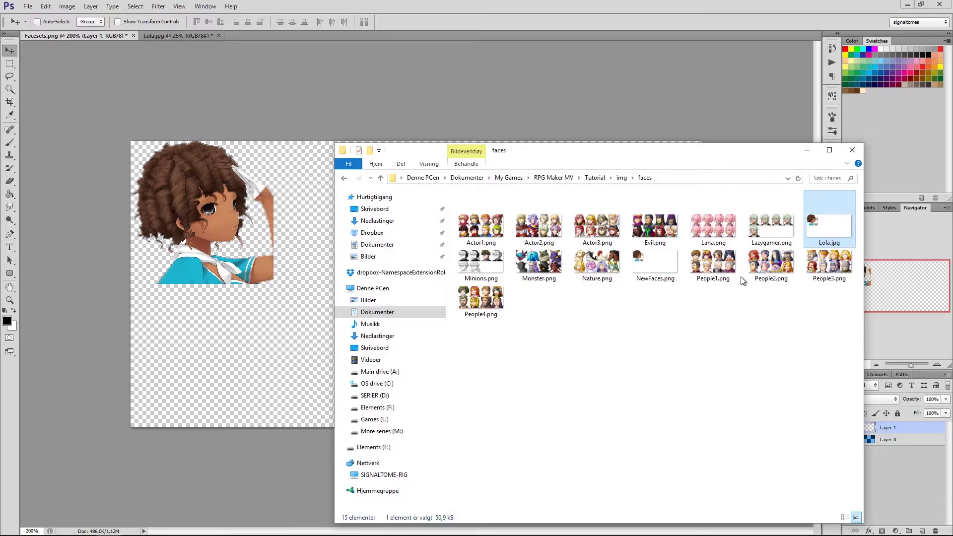
Switch to RPG Maker MV and name the blank actor 0008 Lola in the database.
key(alt+Tab)
key(alt+Tab)
key(Tab)
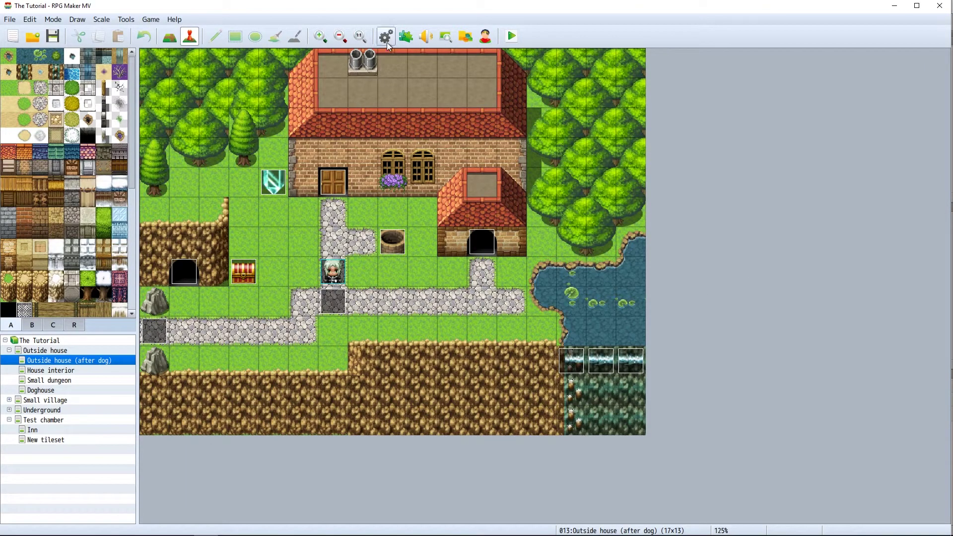
click(386, 37)
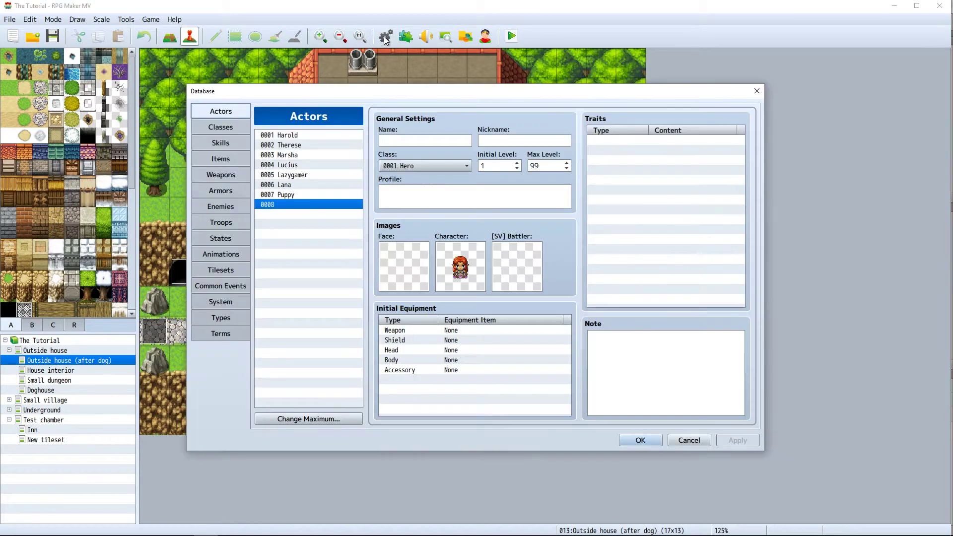
click(381, 143)
text(Lola)
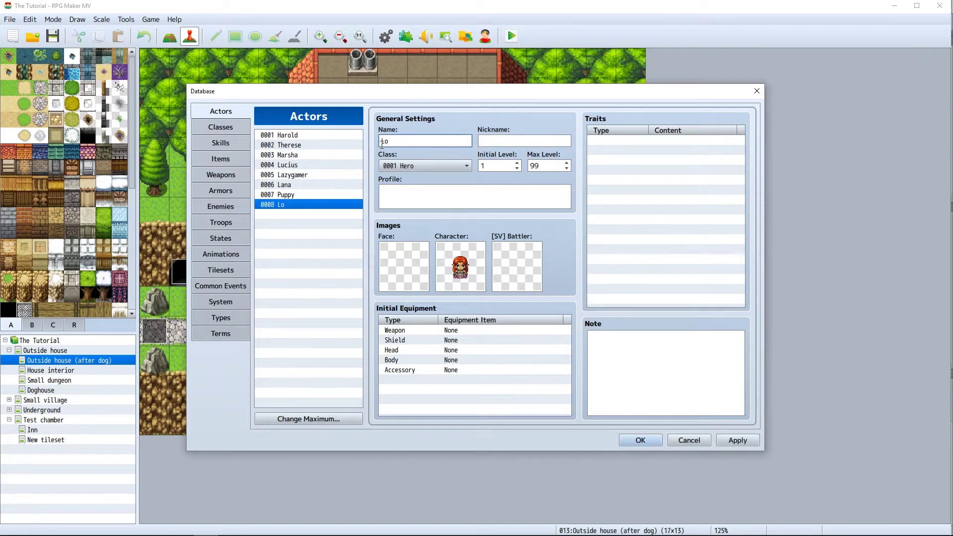
double_click(475, 278)
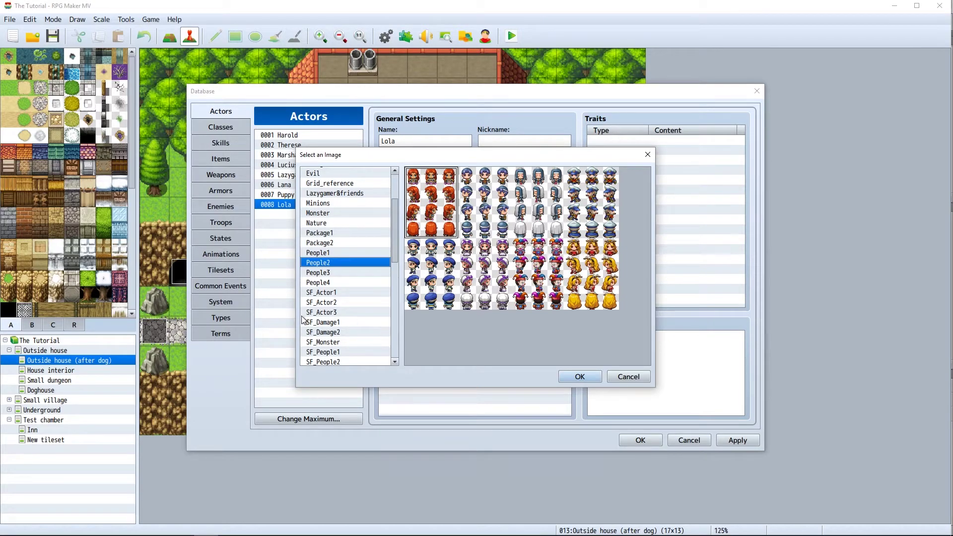
click(330, 296)
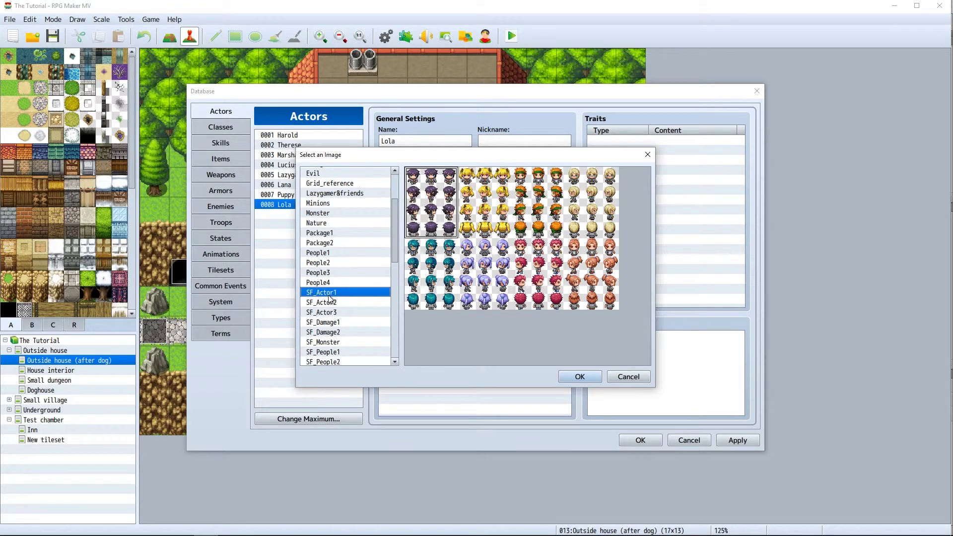
click(317, 225)
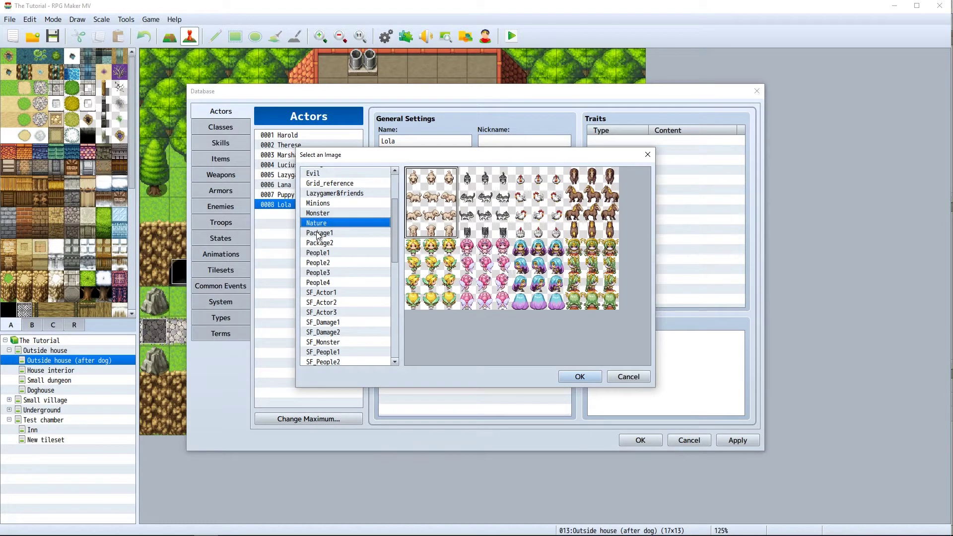
click(318, 235)
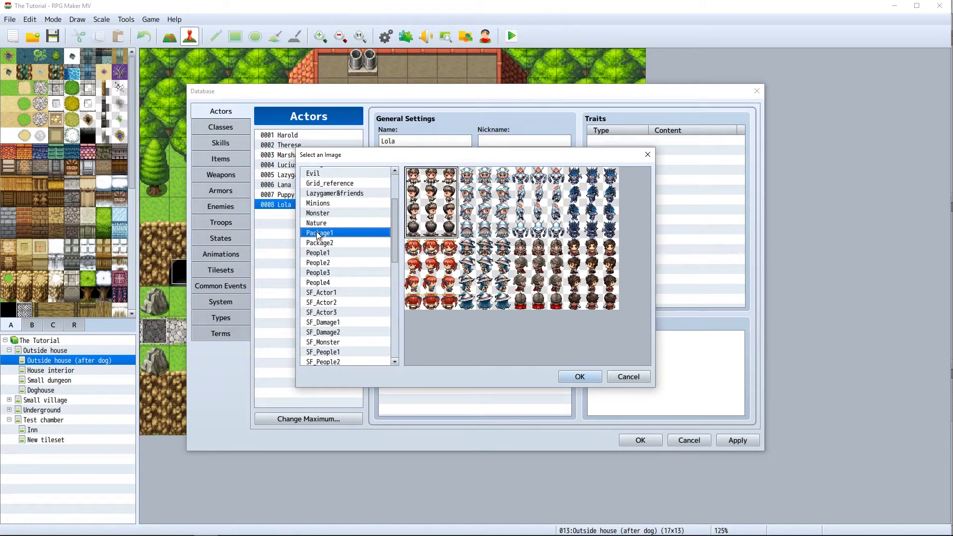
click(639, 378)
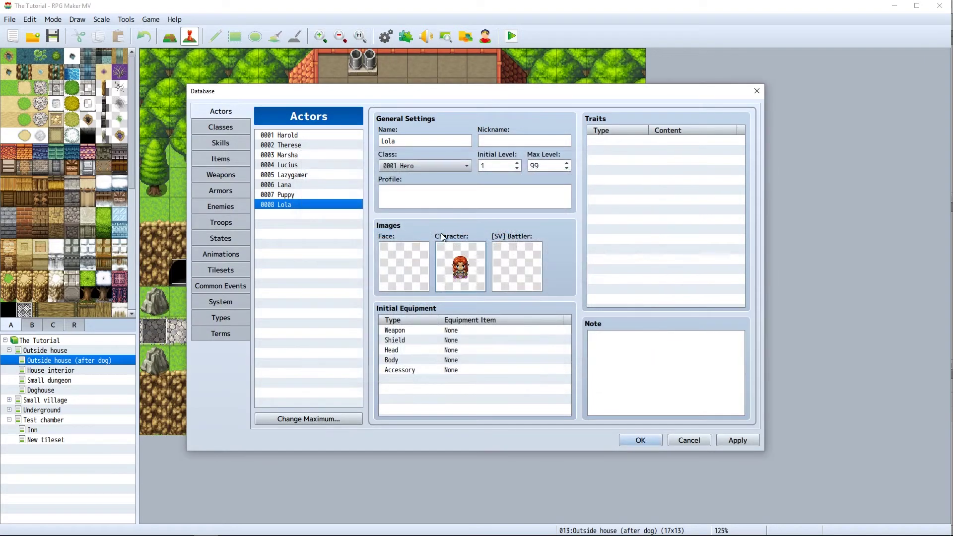
Assign the first face of the NewFaces faceset to actor Lola and save the database changes.
double_click(387, 265)
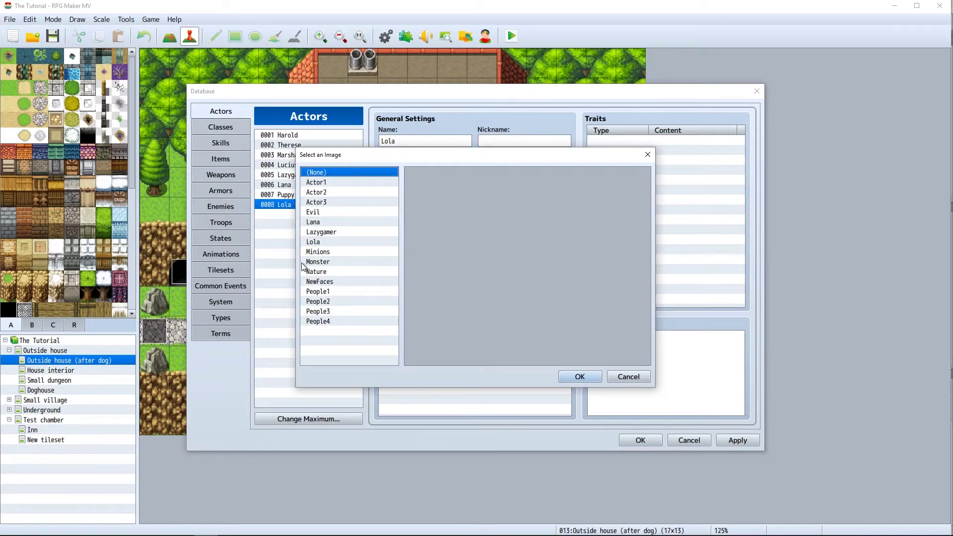
click(318, 271)
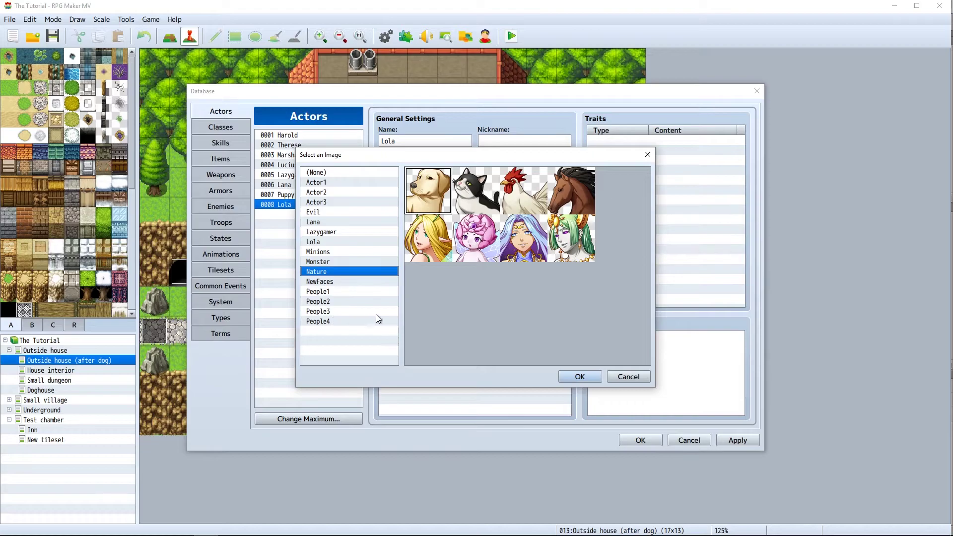
click(332, 283)
click(537, 183)
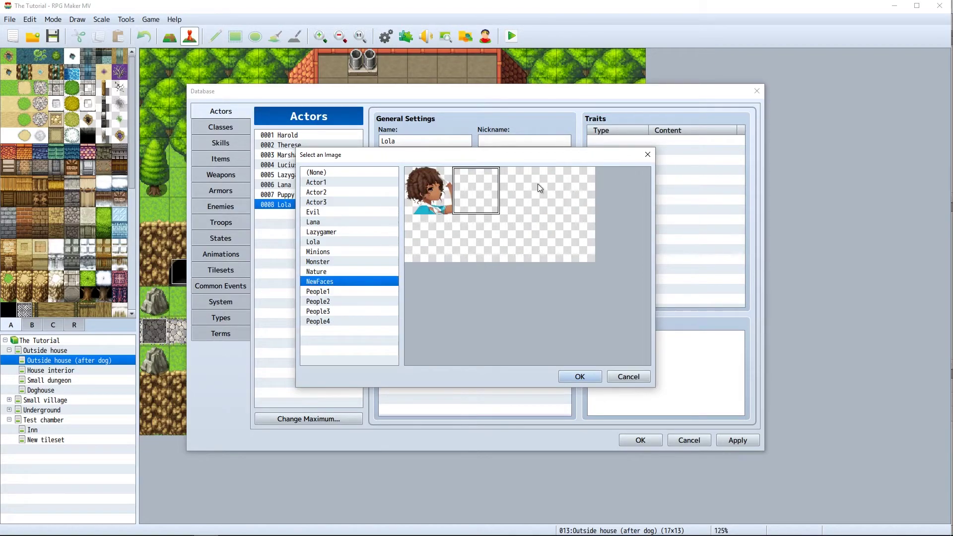
drag(580, 190, 420, 191)
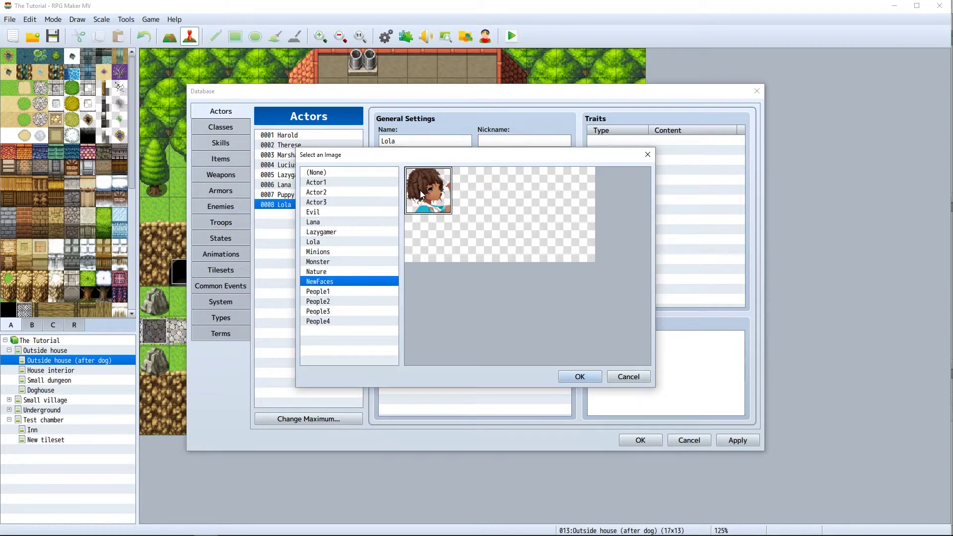
click(578, 380)
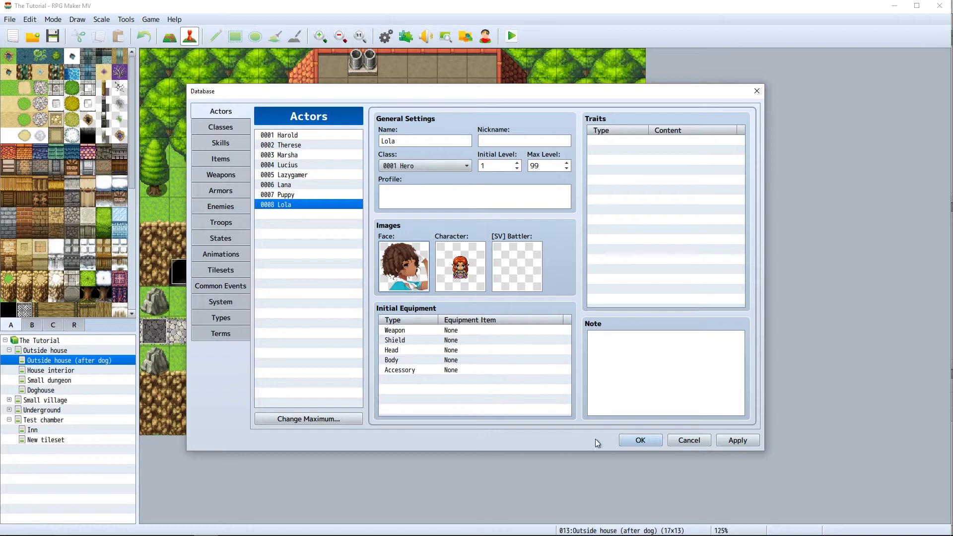
click(645, 440)
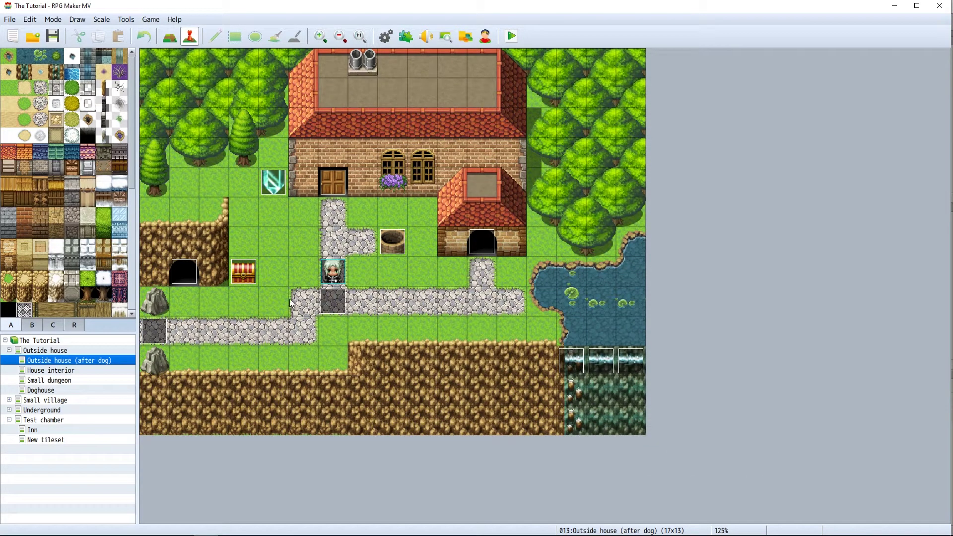
Create an event on the grass tile directly west of the player's start and give it the top-row, second-column sprite of the !Chest image.
double_click(297, 263)
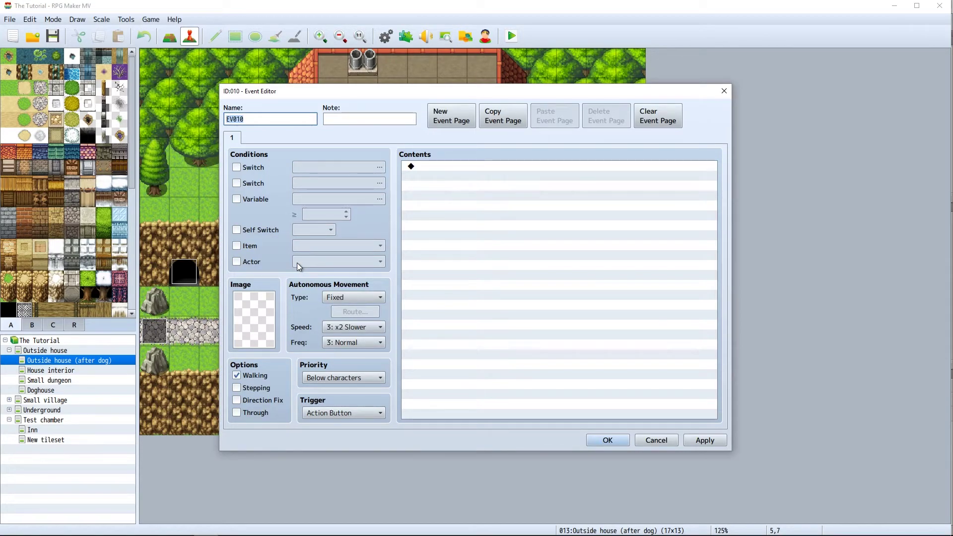
double_click(254, 314)
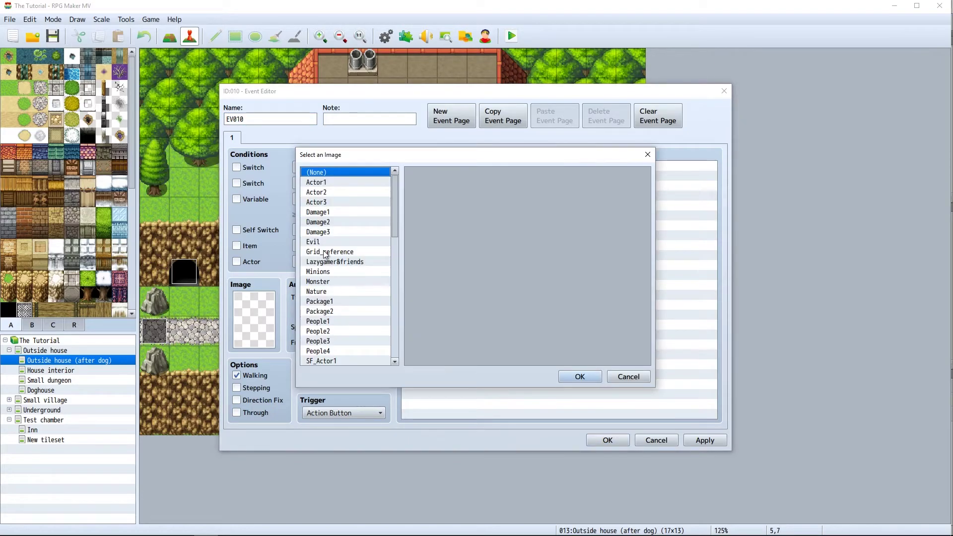
click(331, 193)
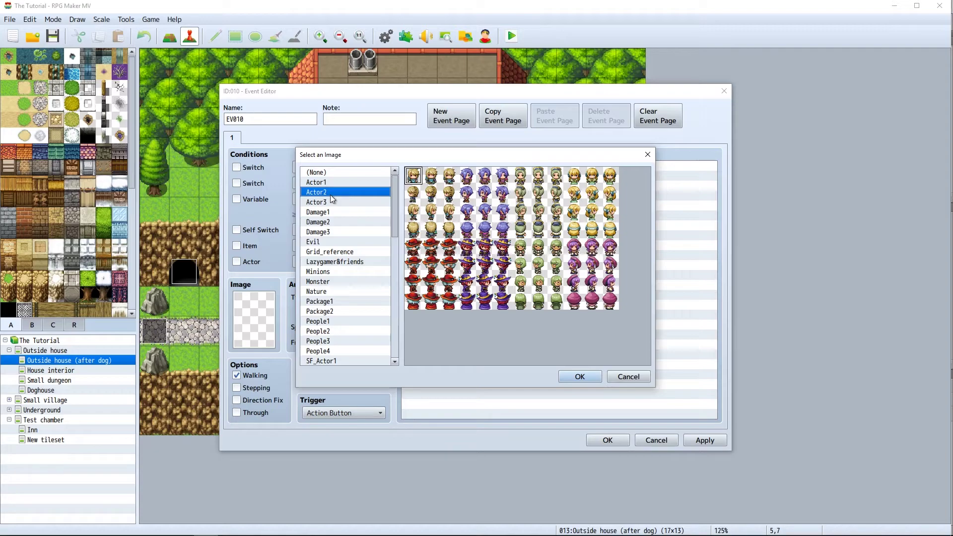
click(334, 202)
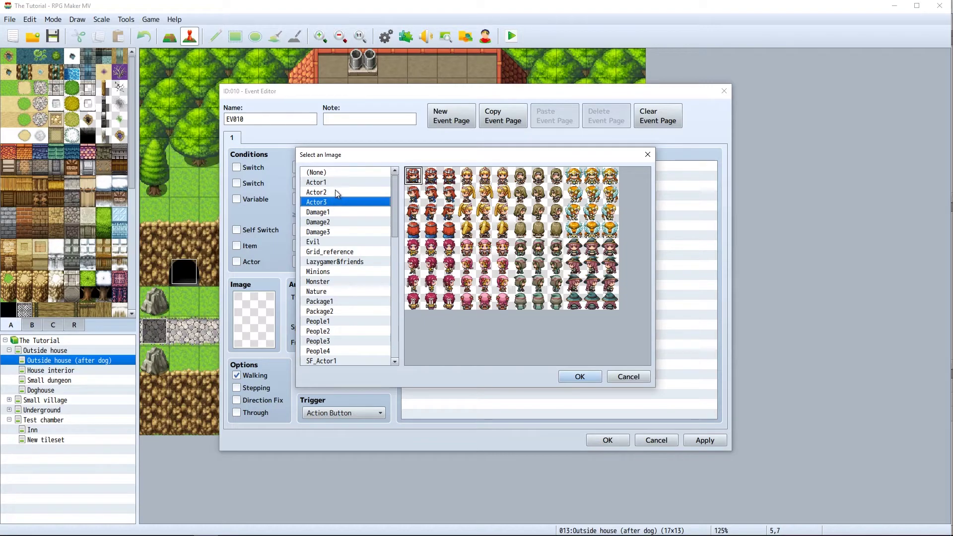
click(336, 182)
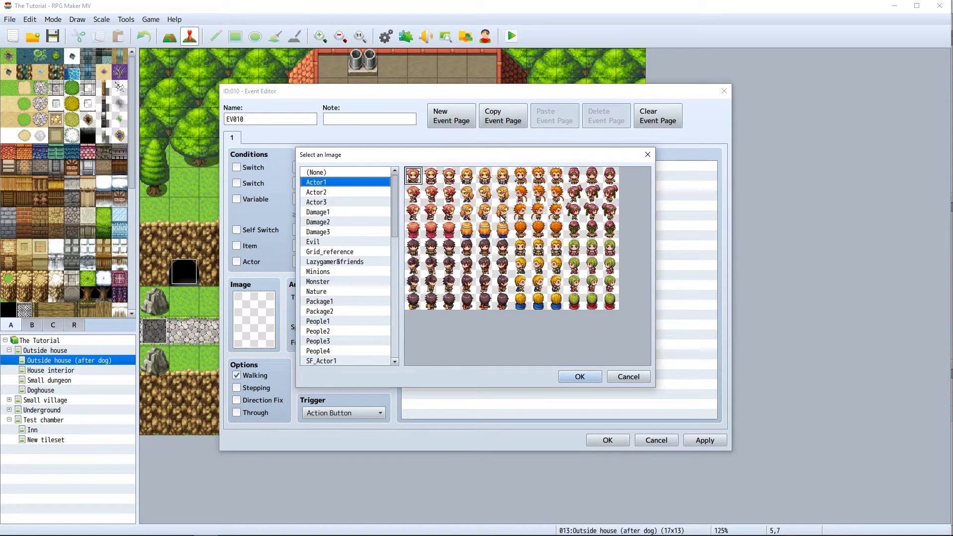
click(326, 303)
scroll(330, 323, down, 5)
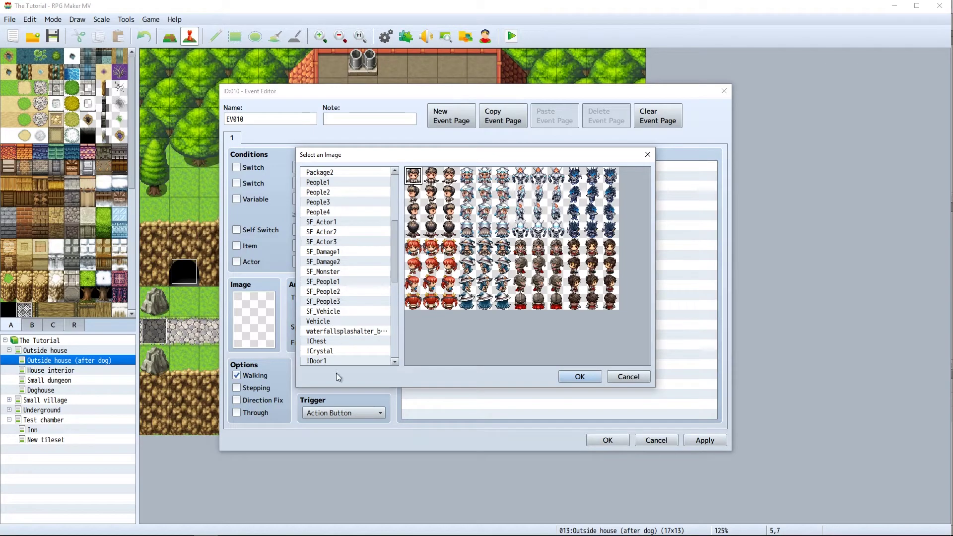
click(323, 341)
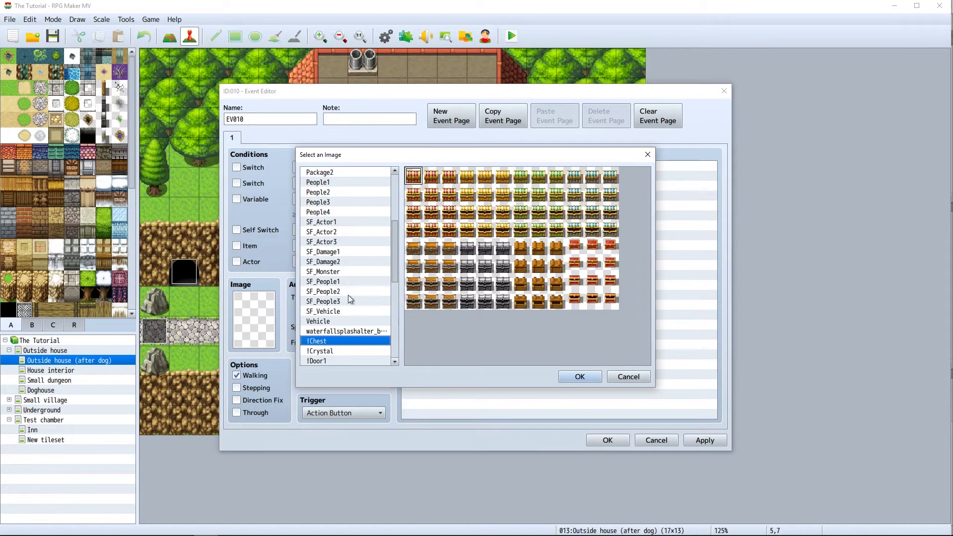
click(431, 177)
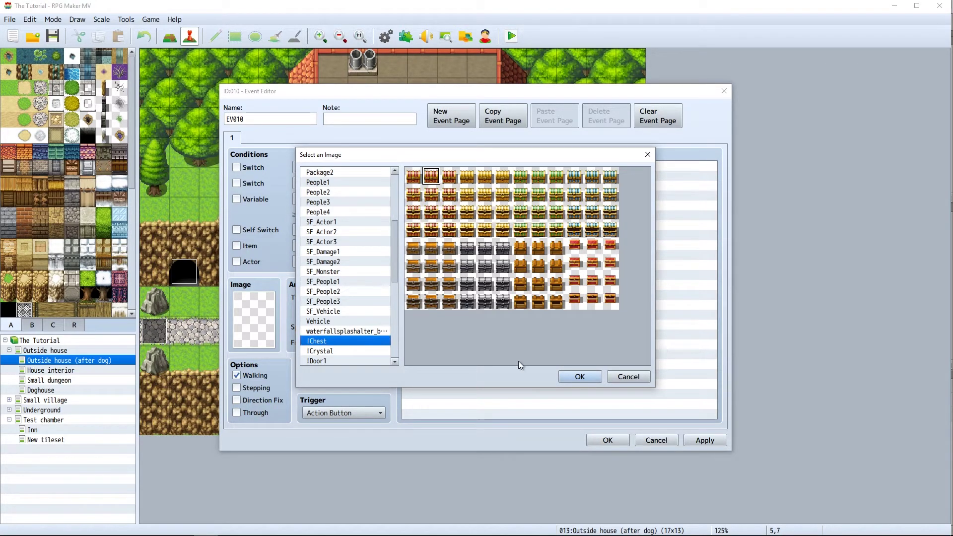
click(580, 378)
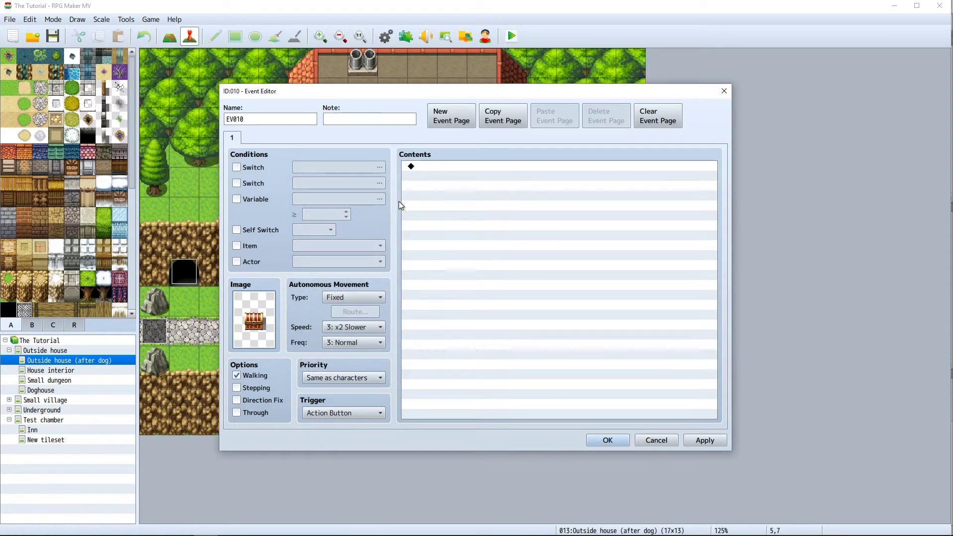
Add a Show Text command with the first NewFaces face and the message "Hey, this is my chest. Don't touch it!", and save the event.
double_click(418, 170)
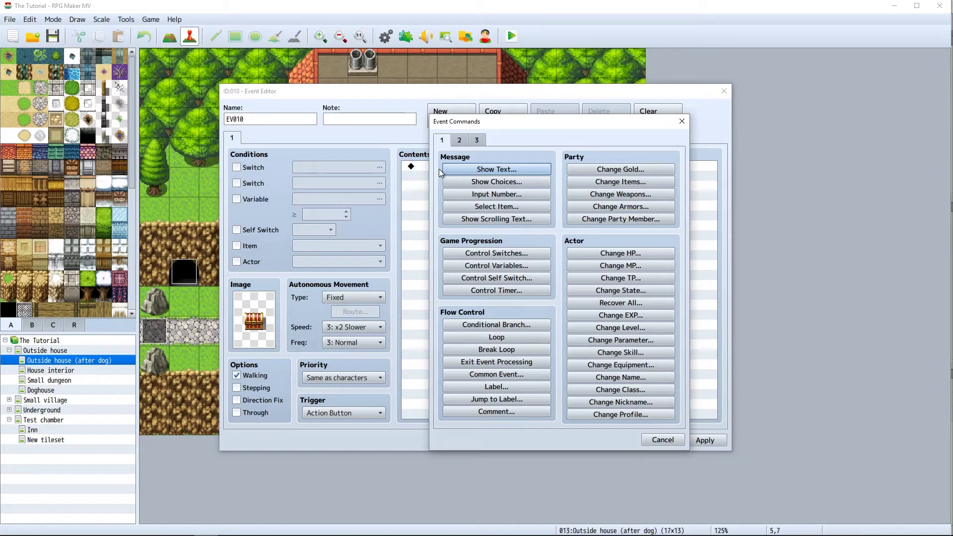
click(449, 170)
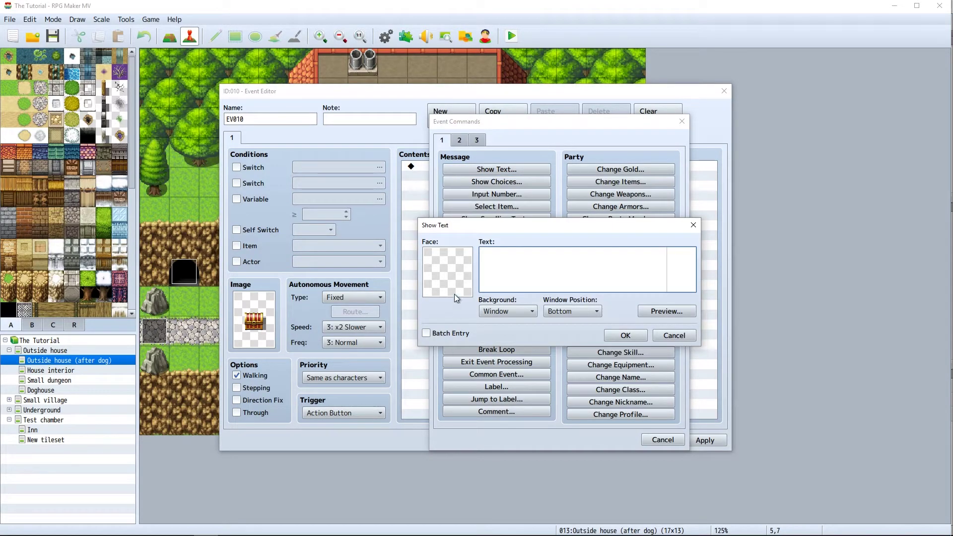
double_click(448, 281)
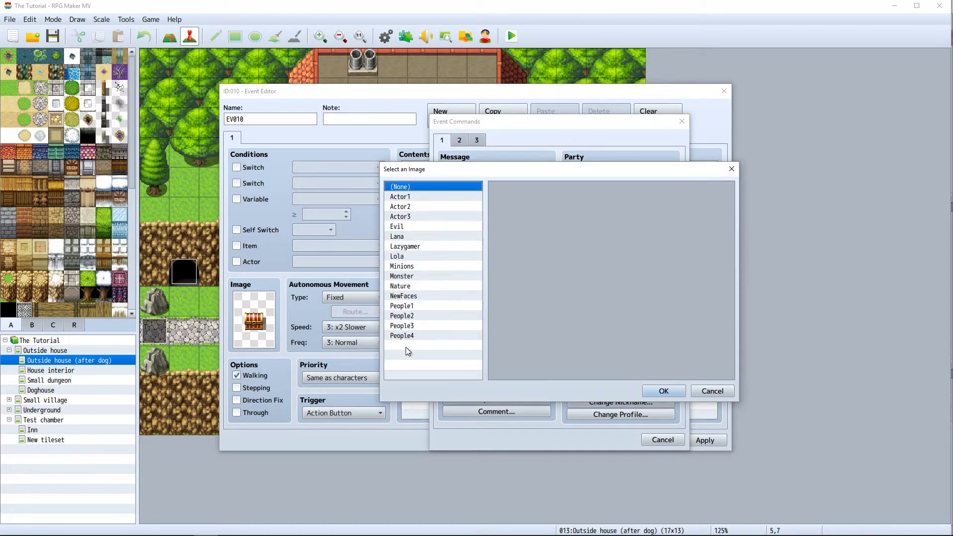
click(407, 295)
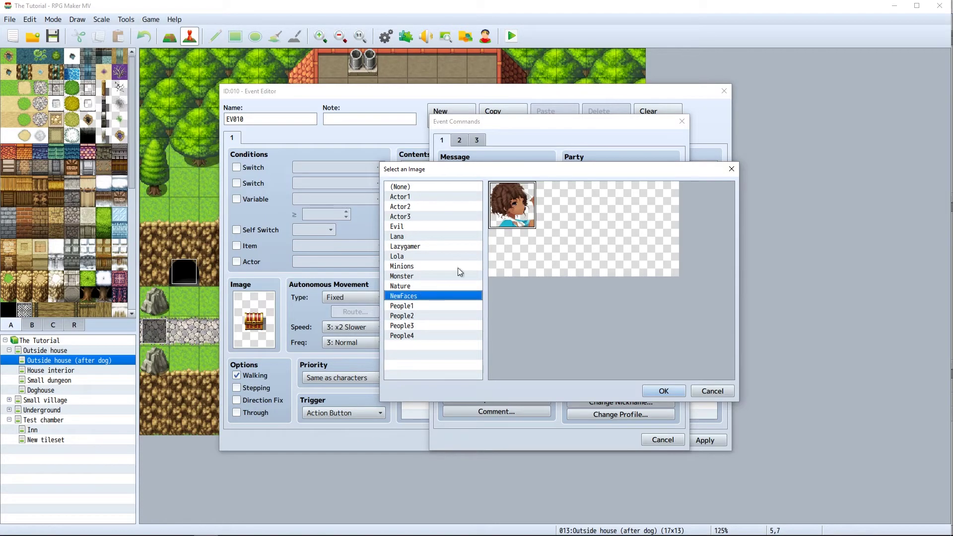
click(651, 390)
click(502, 276)
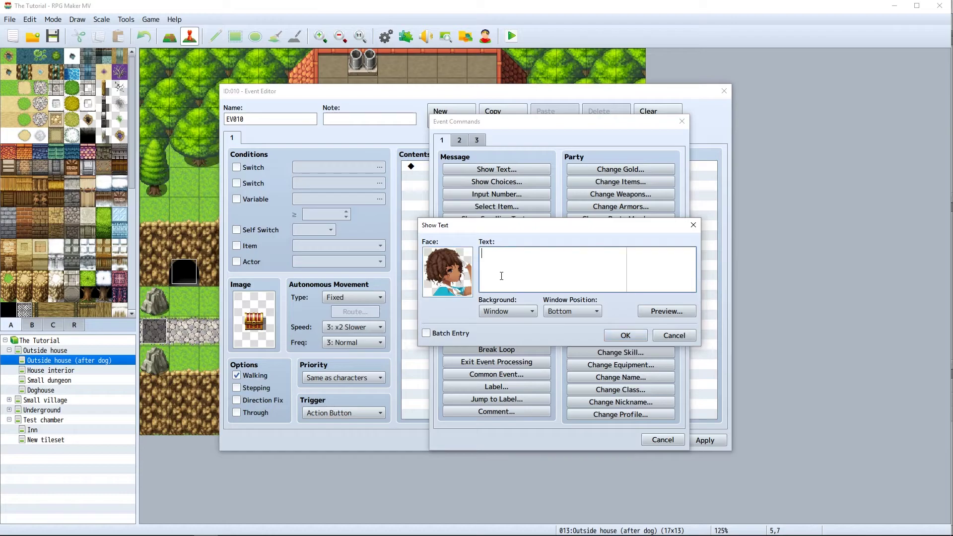
text(Hey, this is my chest. Don't touch it!)
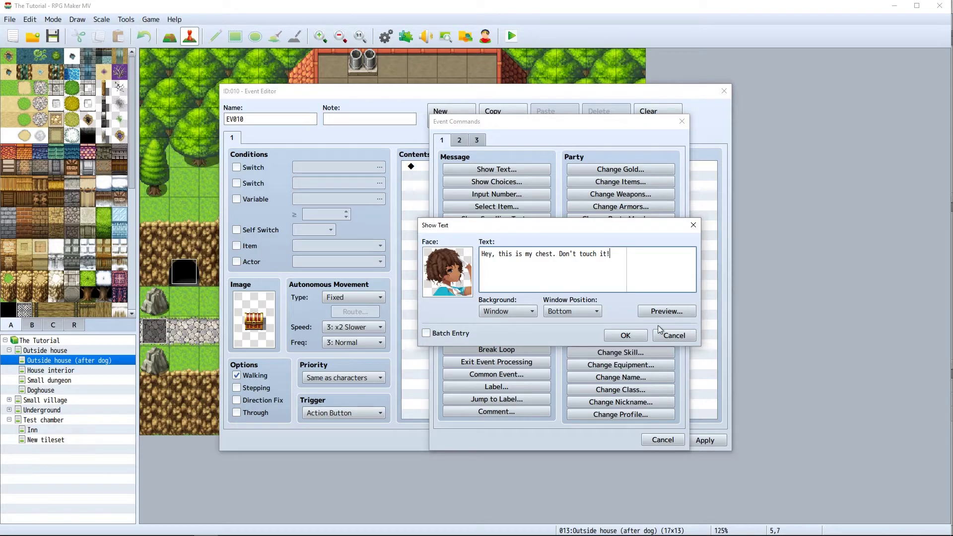
click(626, 335)
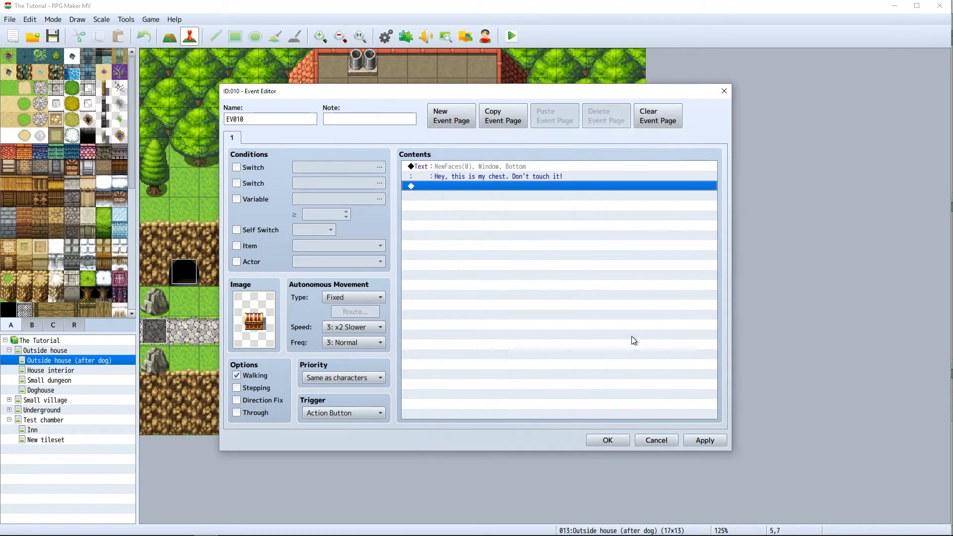
click(607, 442)
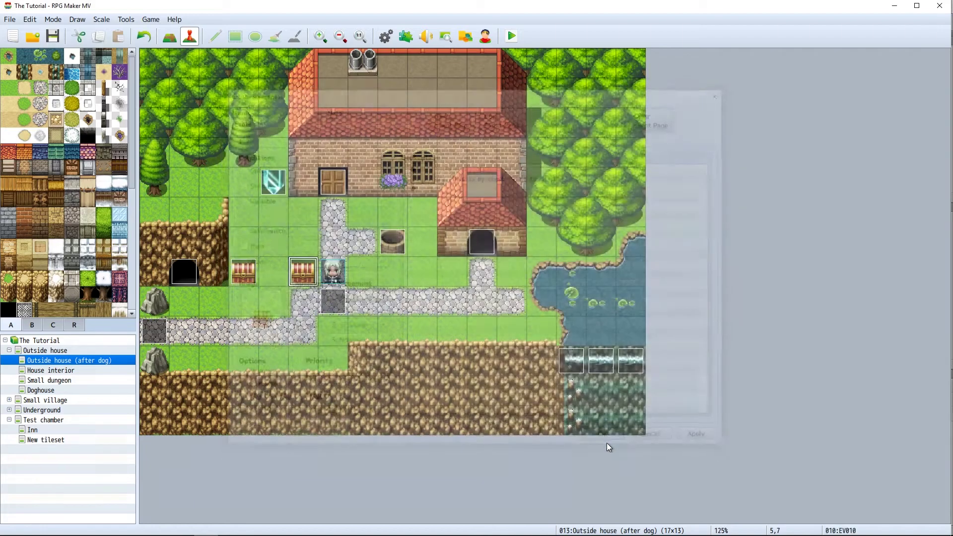
Save the game changes, playtest full screen by facing the new chest and triggering its message, and close the playtest.
click(507, 40)
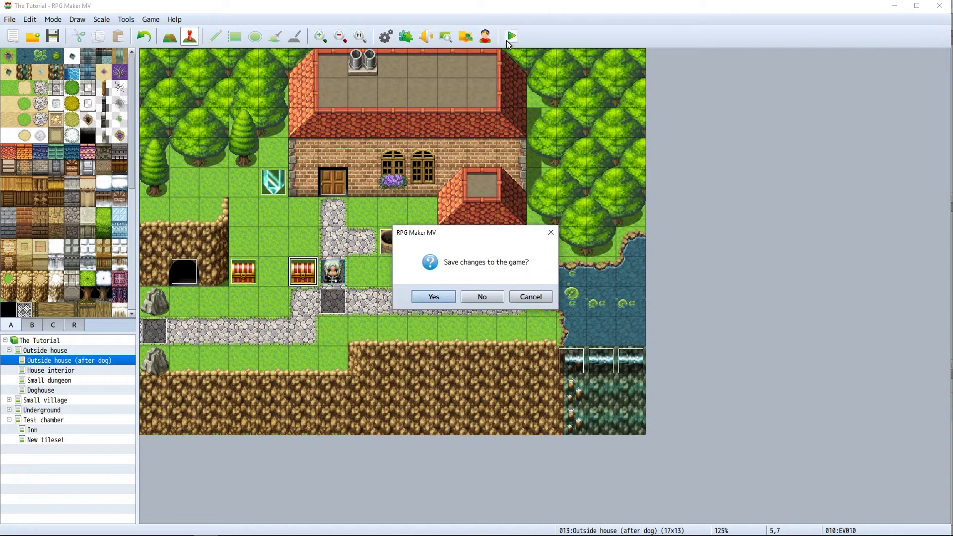
click(424, 301)
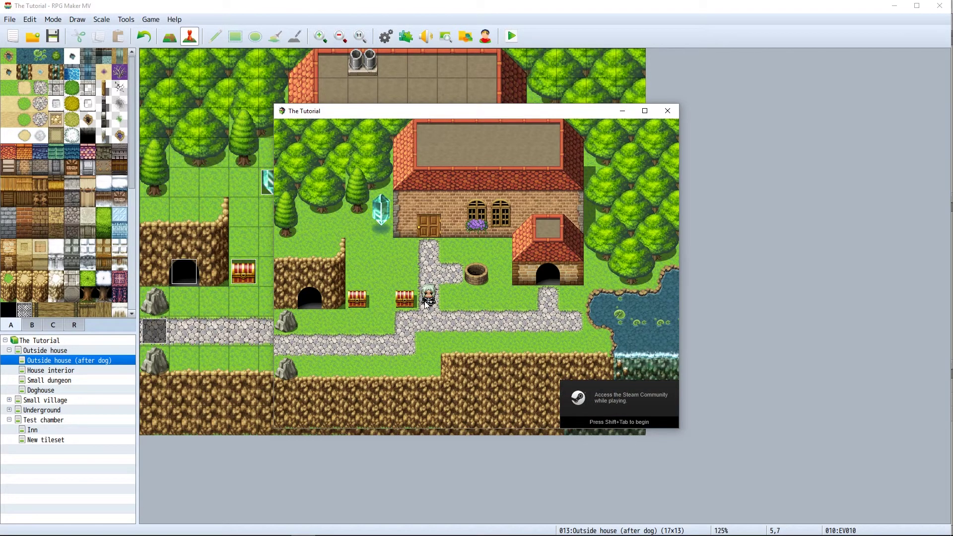
key(F4)
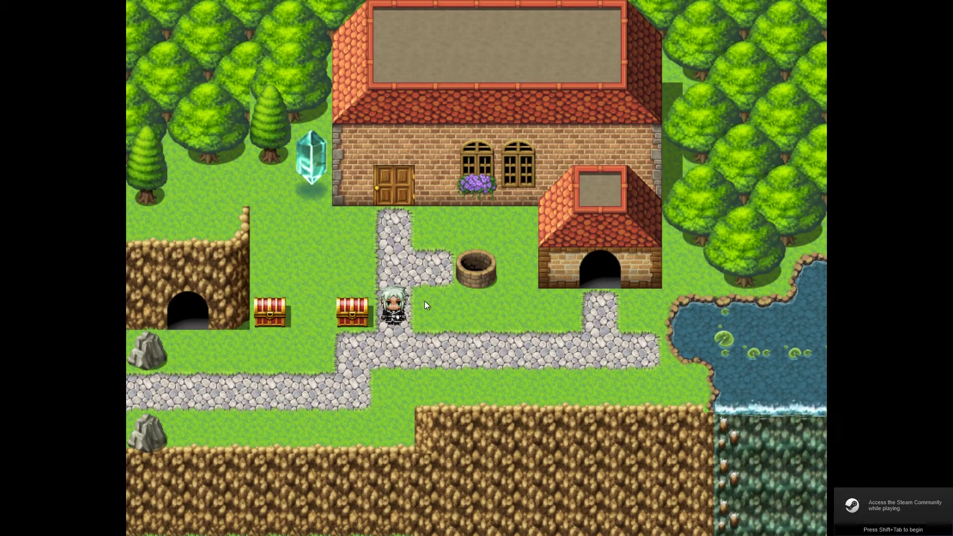
key(Left)
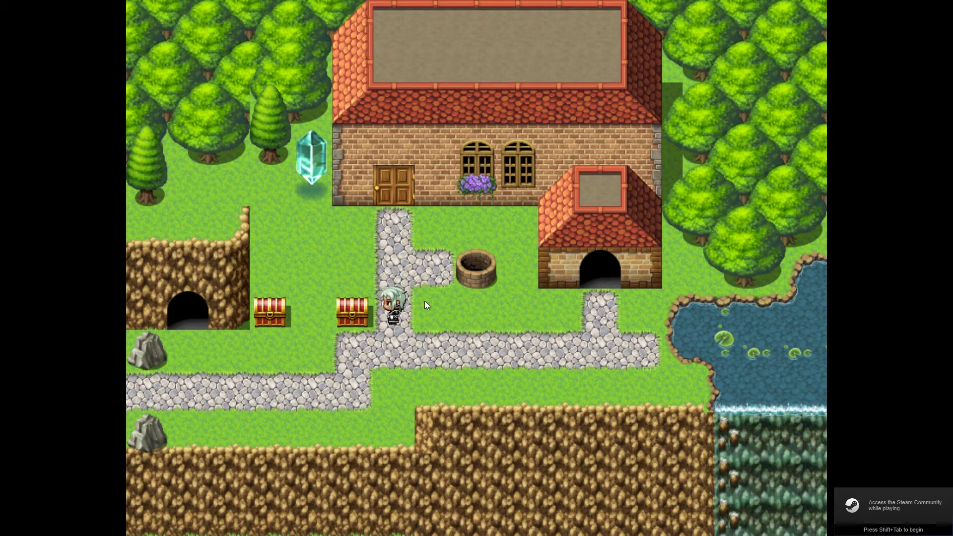
key(Return)
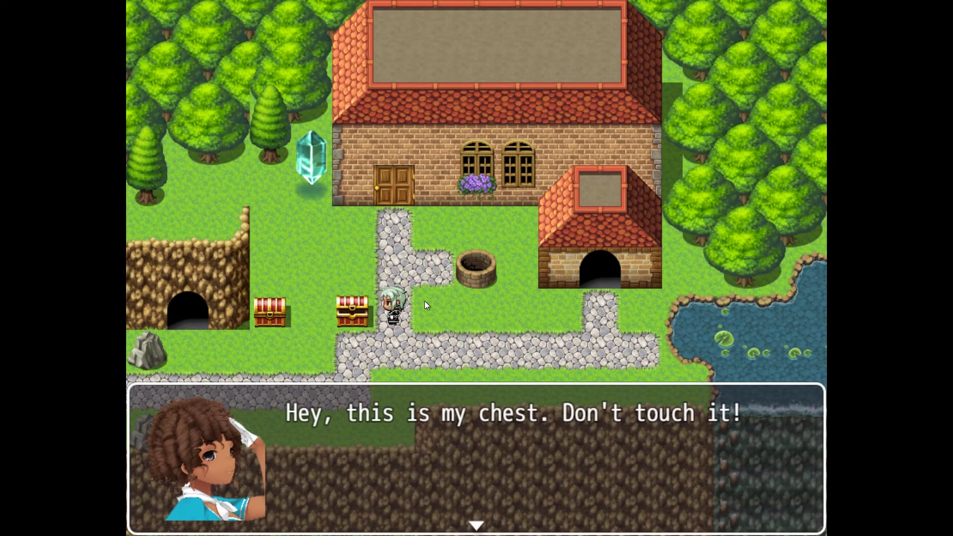
key(Return)
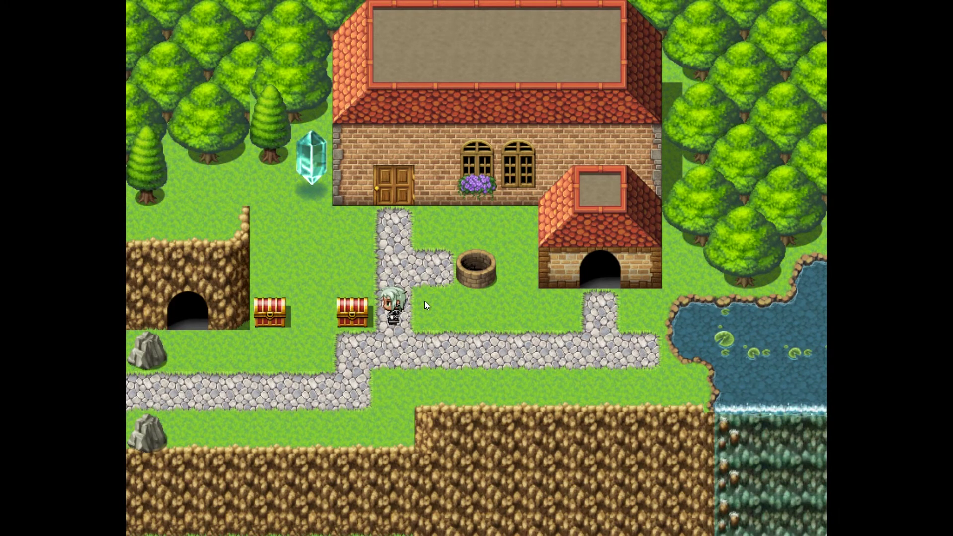
key(alt+F4)
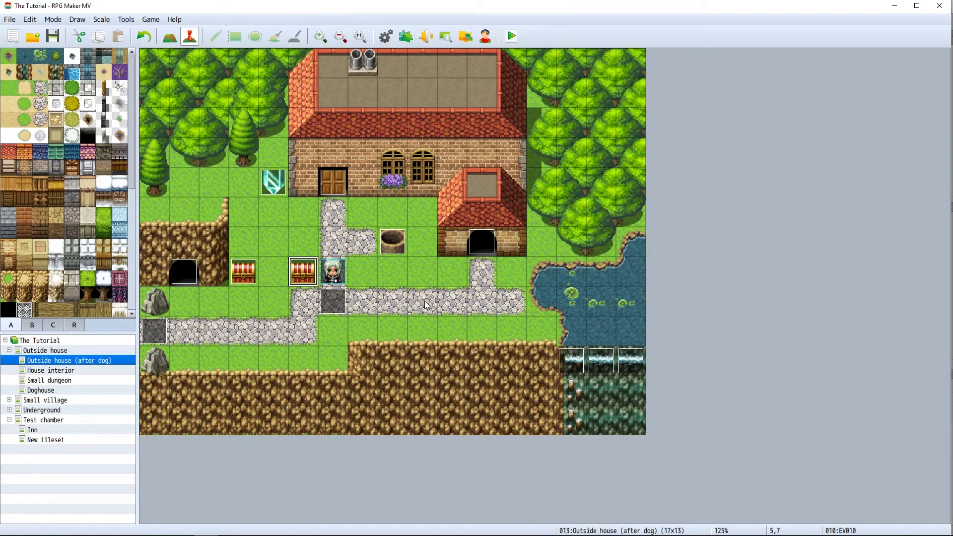
Delete the new chest event beside the player's start.
key(Delete)
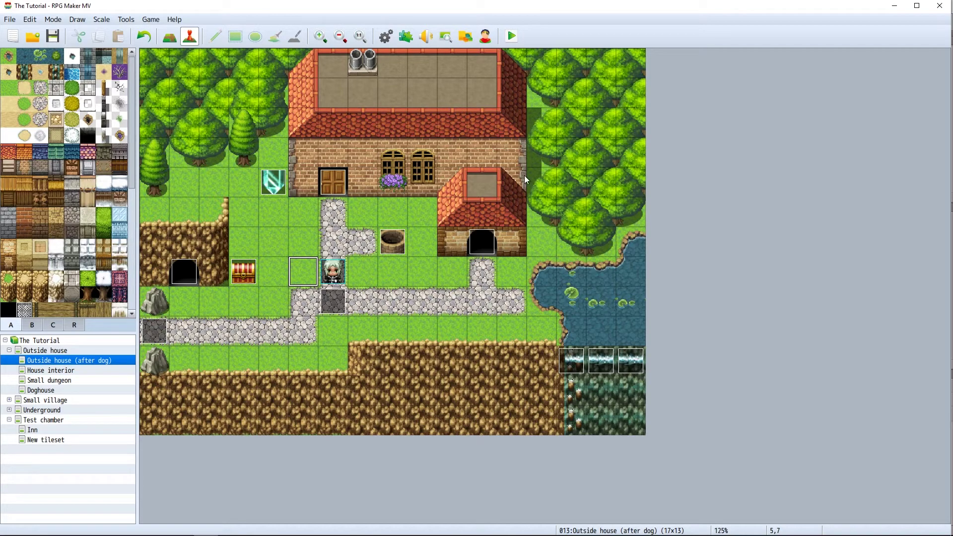
Try to assign the first face of the JPEG-based Lola faceset to actor 0008 Lola and save the database changes.
click(387, 36)
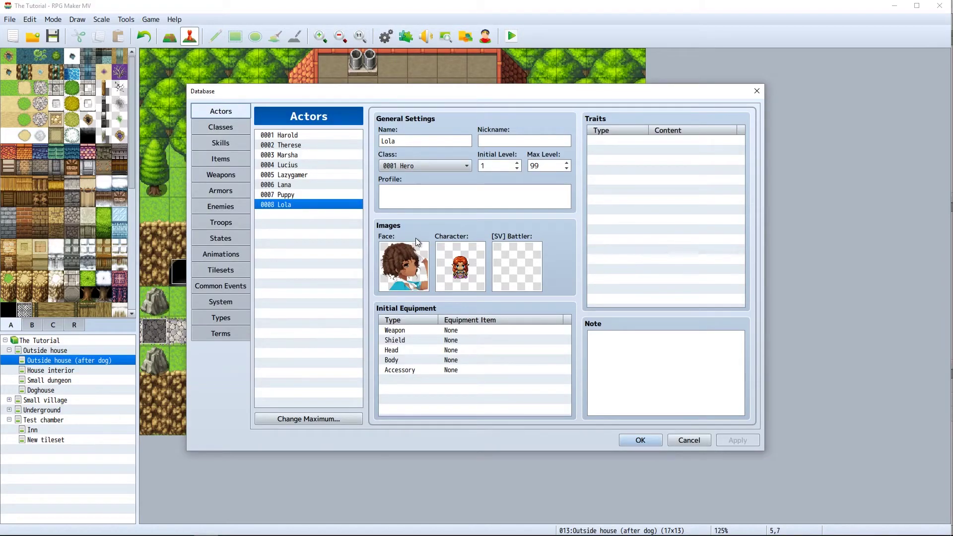
double_click(423, 276)
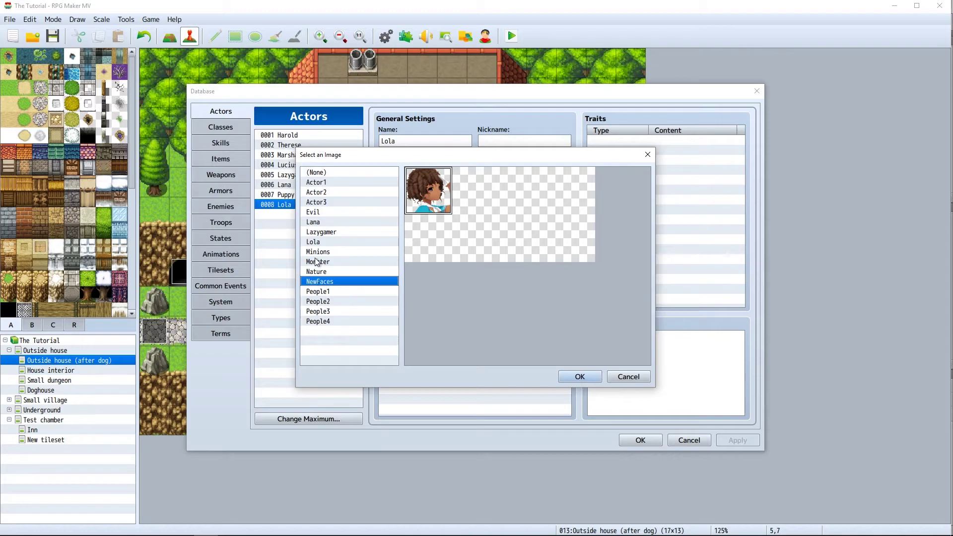
click(313, 242)
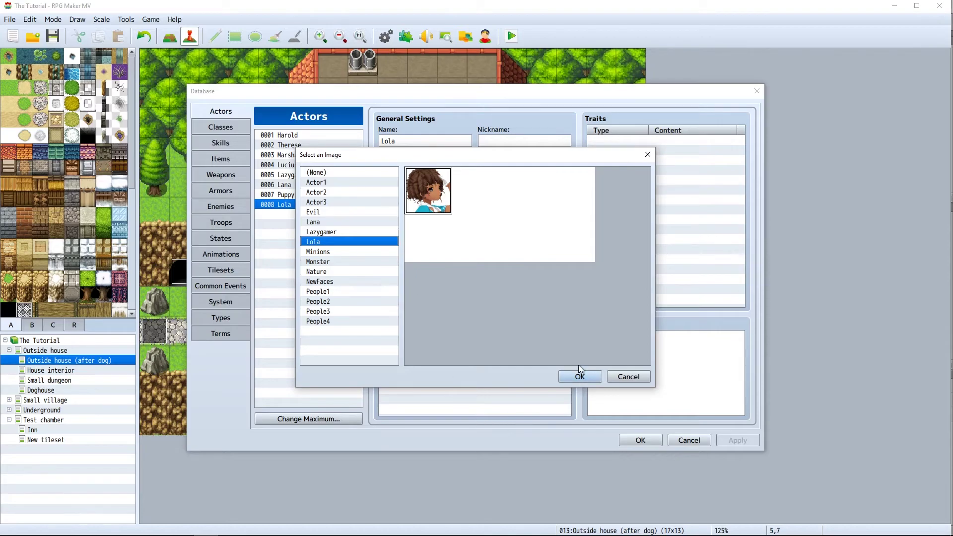
click(579, 379)
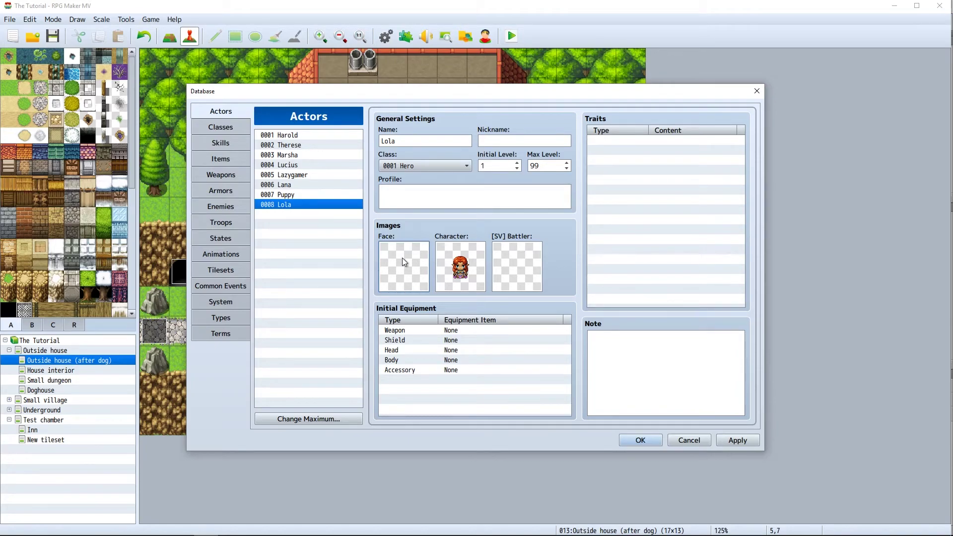
click(633, 439)
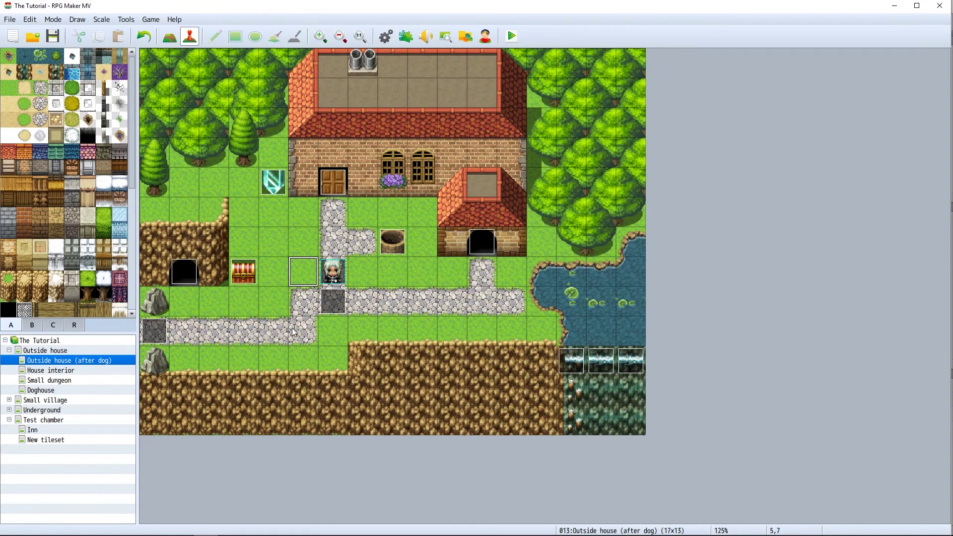
Paste the chest event beside the player's start, switch its message face to the first Lola face, and save the event.
key(ctrl+v)
double_click(314, 277)
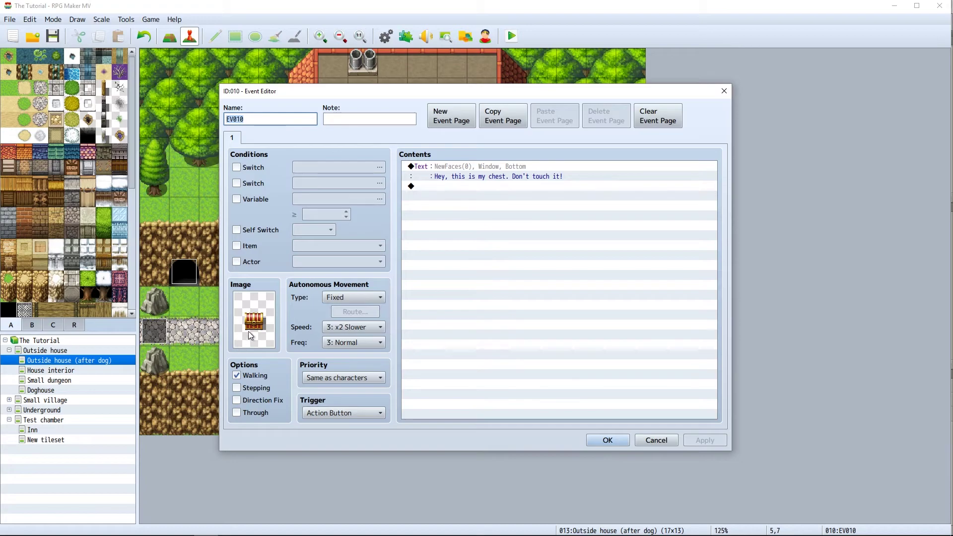
double_click(440, 171)
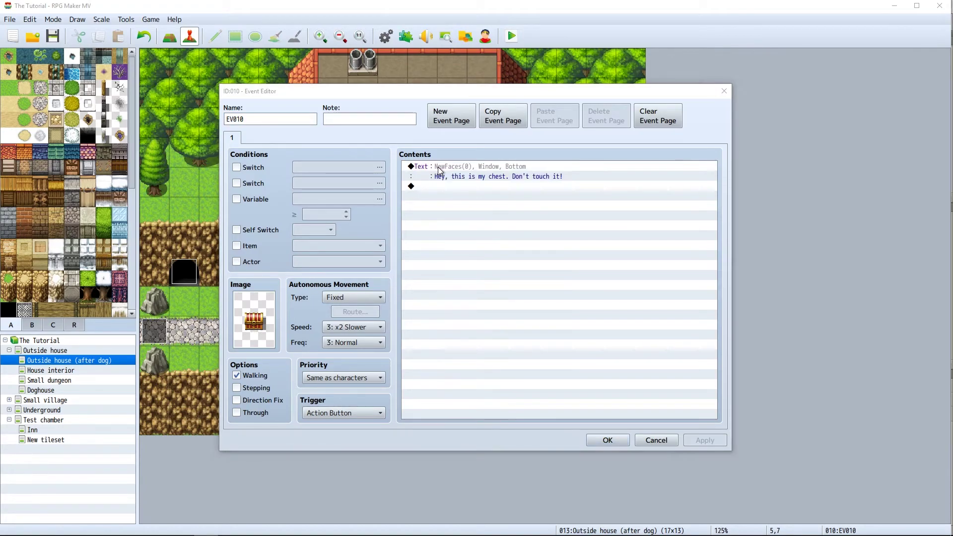
double_click(450, 269)
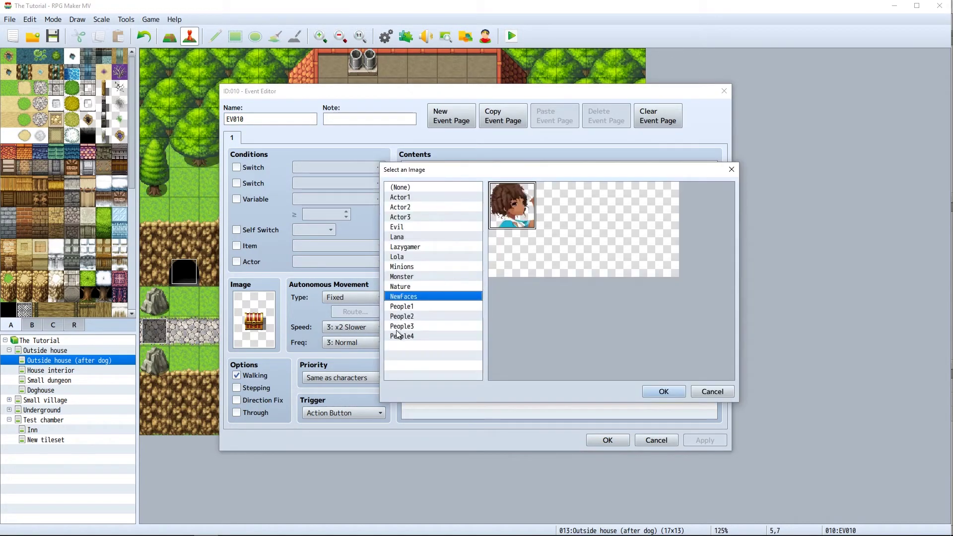
click(404, 259)
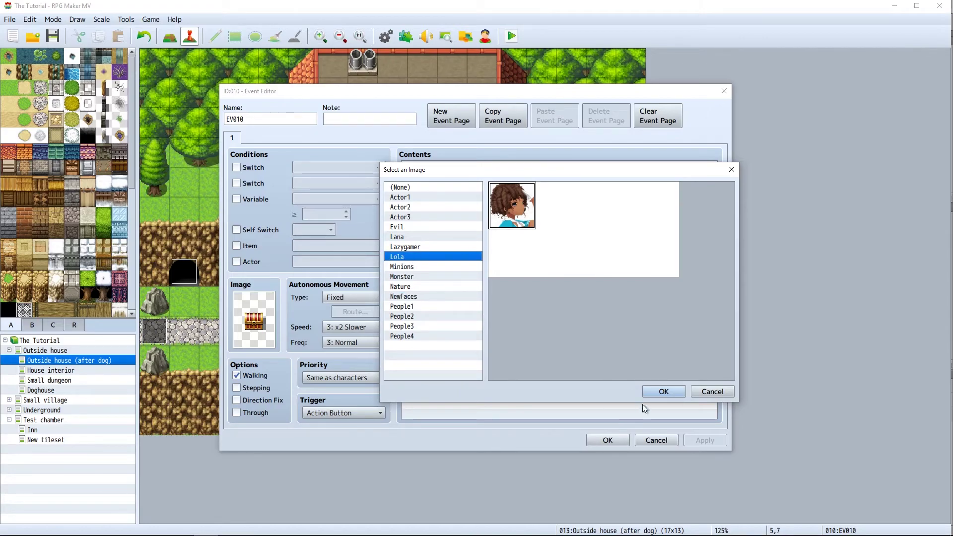
click(675, 392)
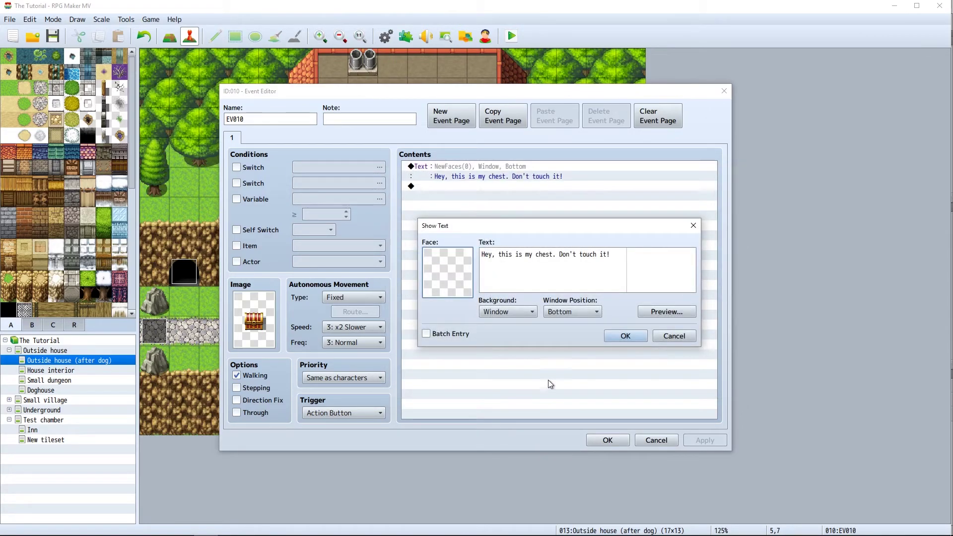
click(625, 336)
click(602, 441)
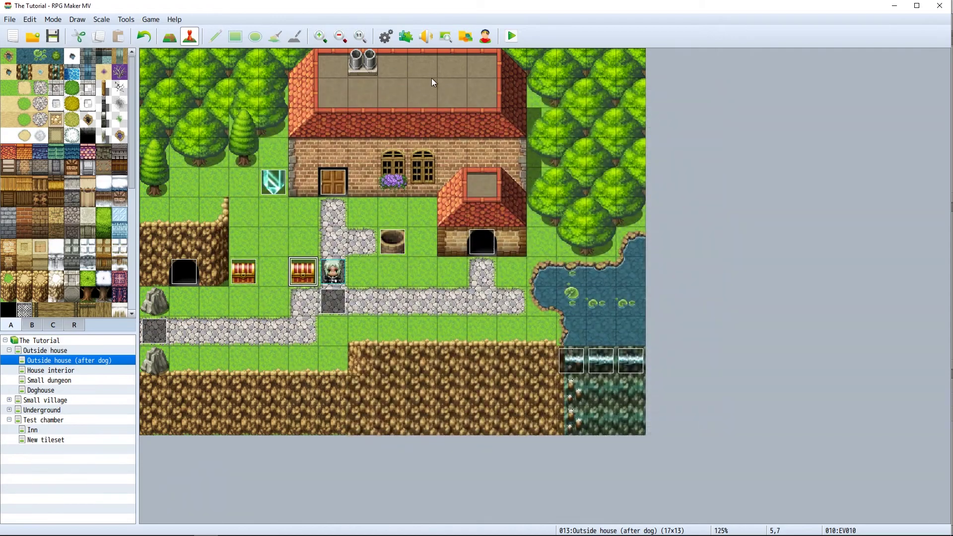
Save and playtest the chest's message with the Lola face, close the playtest, and delete the new chest event.
click(512, 37)
key(Return)
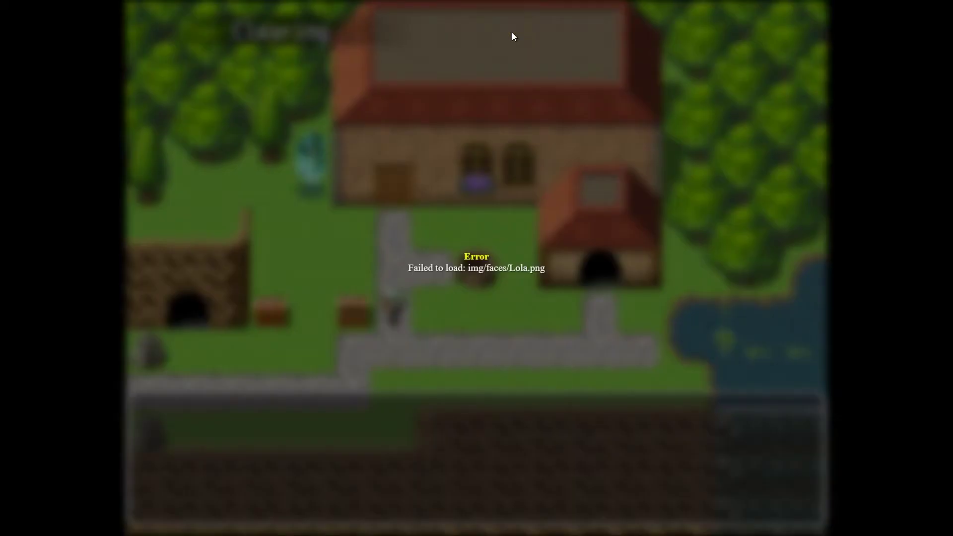
key(alt+F4)
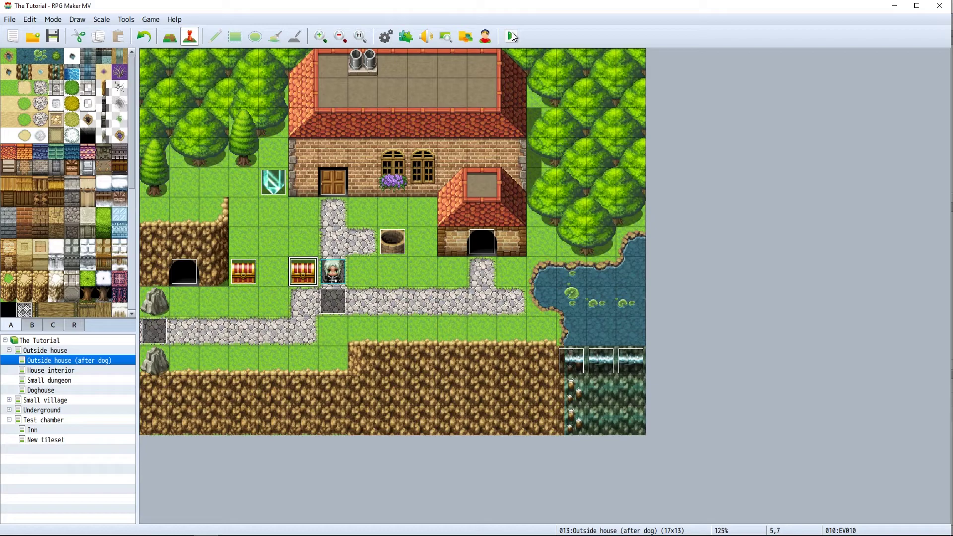
key(Delete)
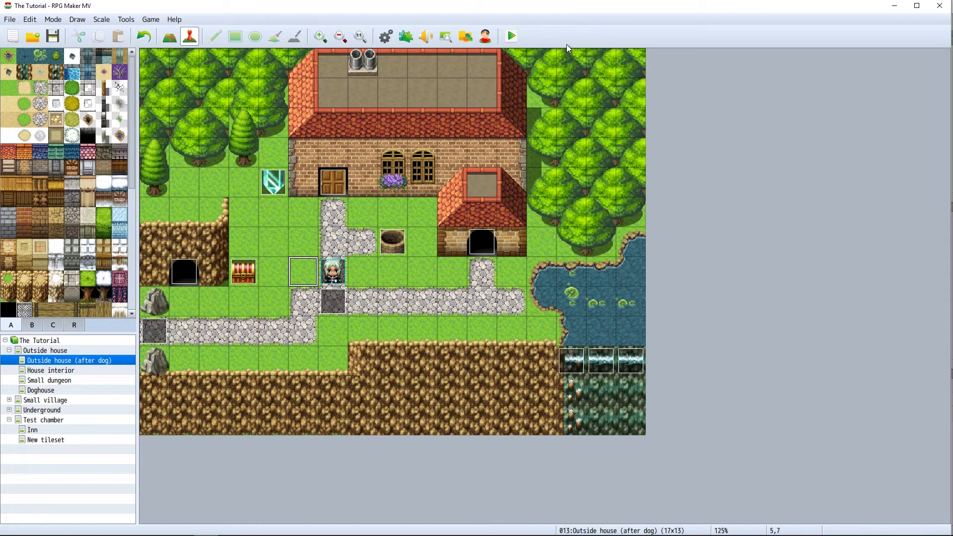
Switch to File Explorer and examine the image formats in the project's faces and parallaxes folders.
key(alt+Tab)
key(alt+Tab)
key(alt+Tab)
key(alt+Tab)
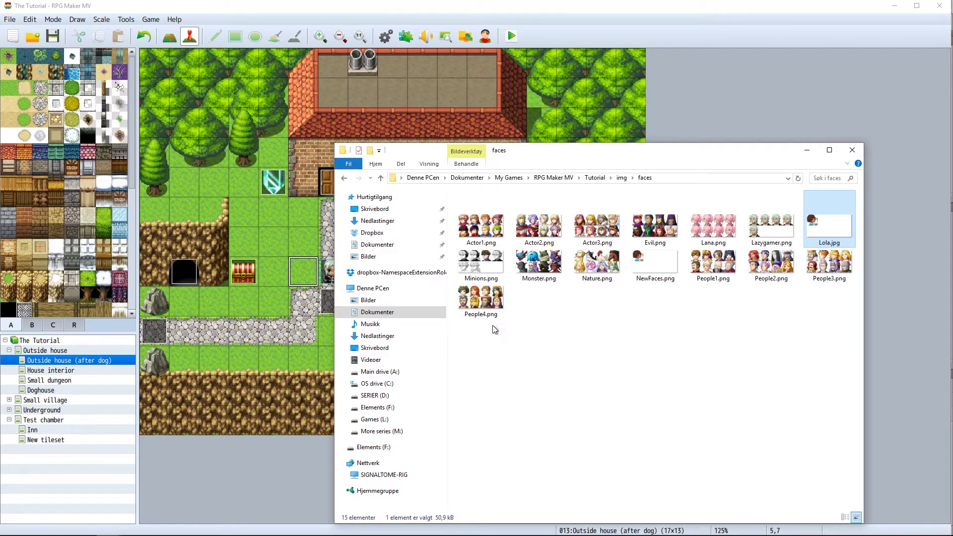
mouse_move(493, 320)
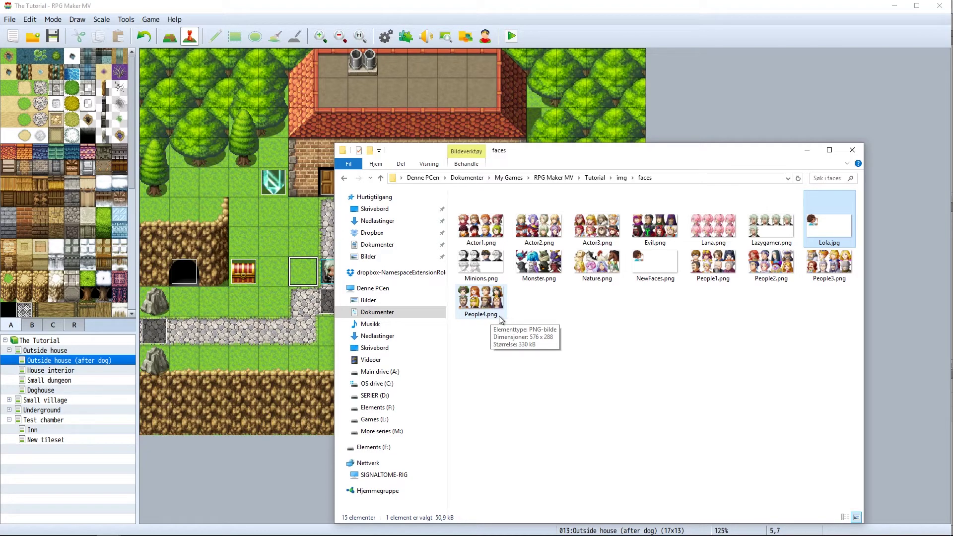
click(380, 178)
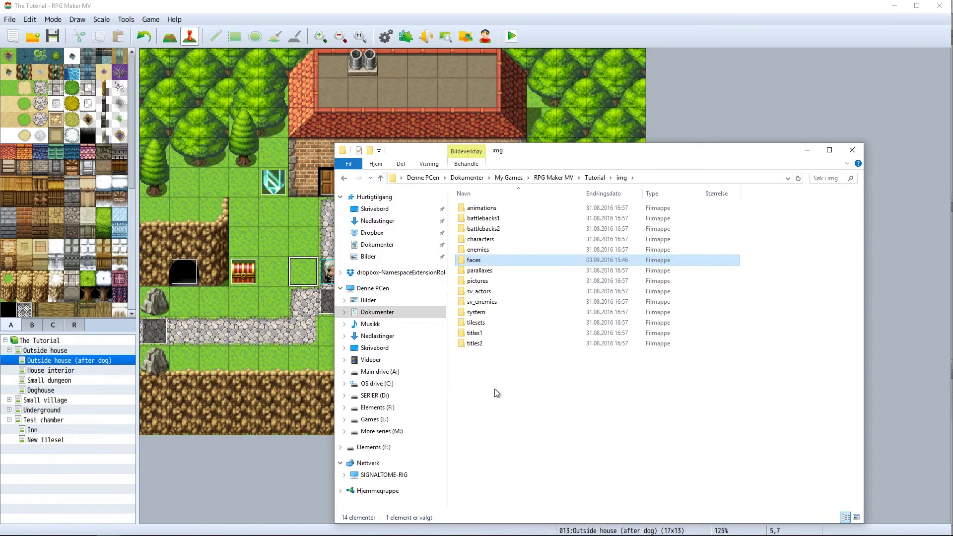
double_click(489, 273)
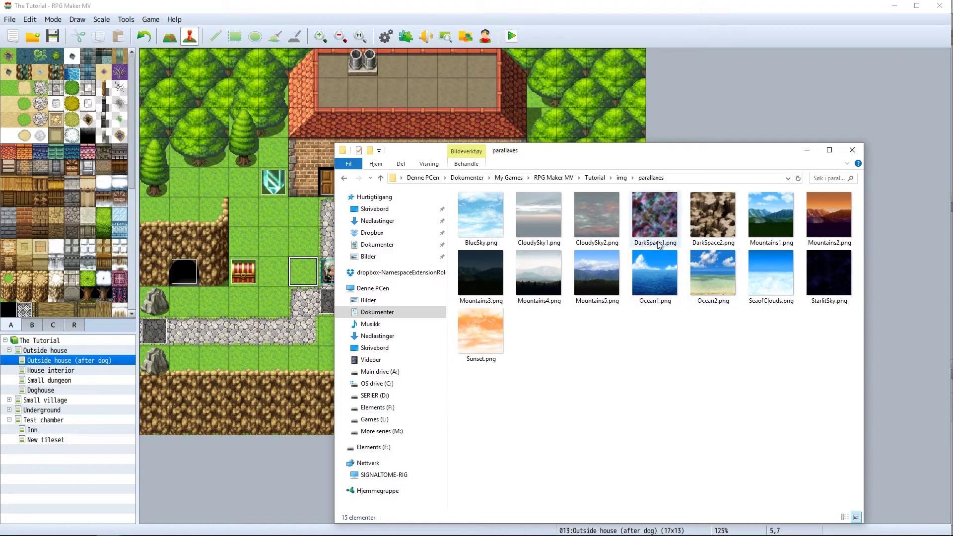
Examine the music file formats in the project's audio bgm folder, with the name column widened to show full file names.
click(380, 178)
click(380, 179)
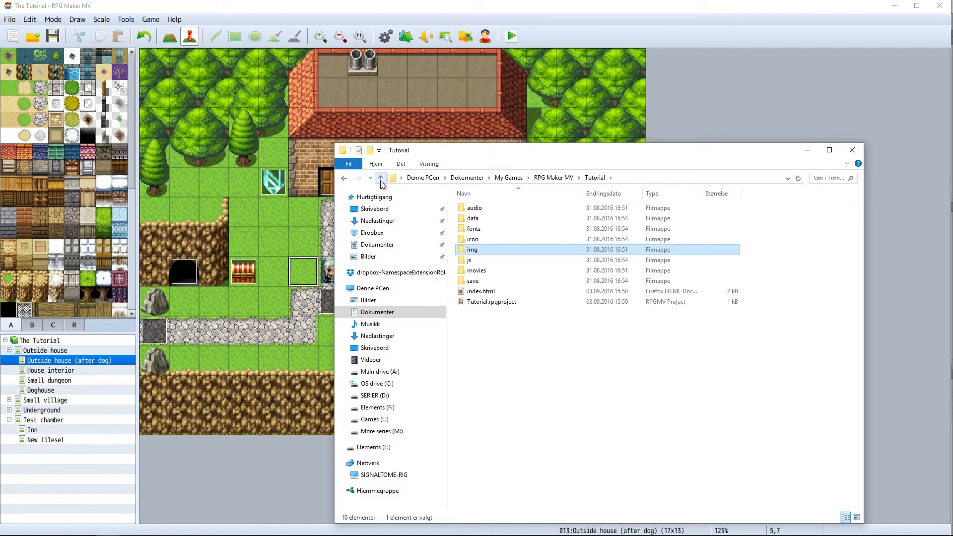
double_click(474, 208)
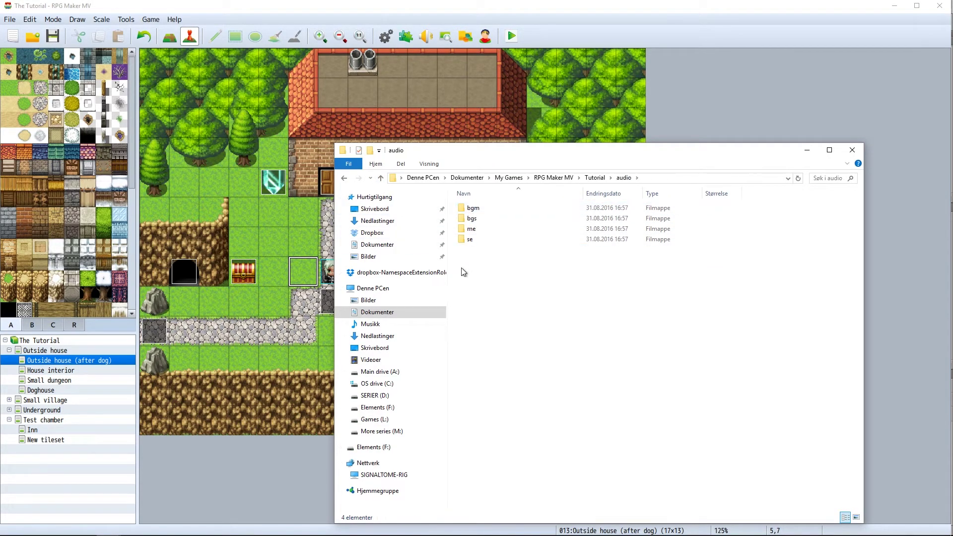
double_click(467, 210)
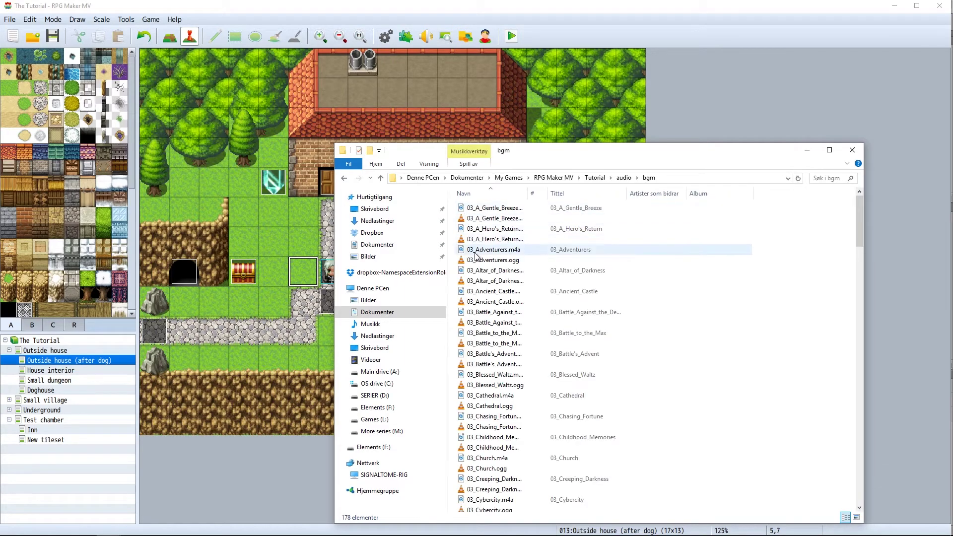
double_click(527, 191)
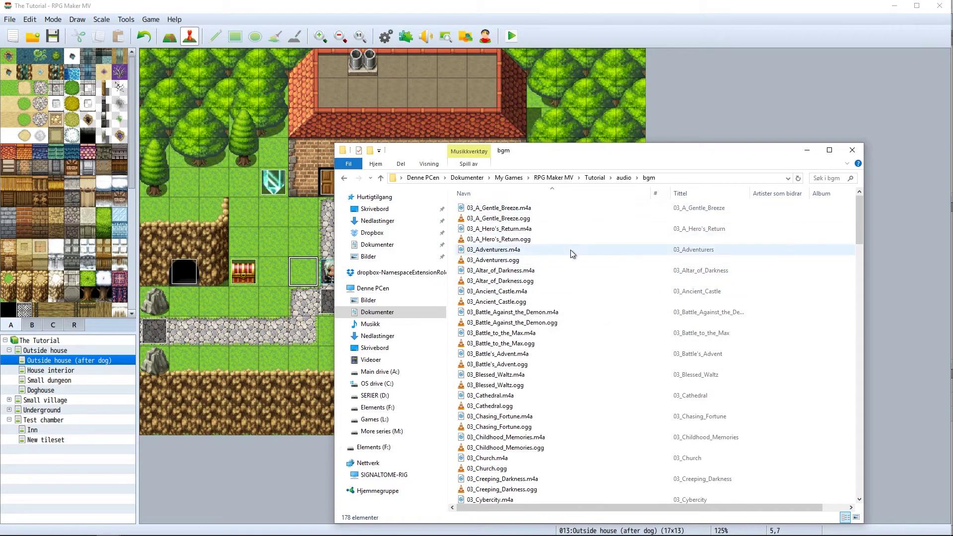
mouse_move(569, 256)
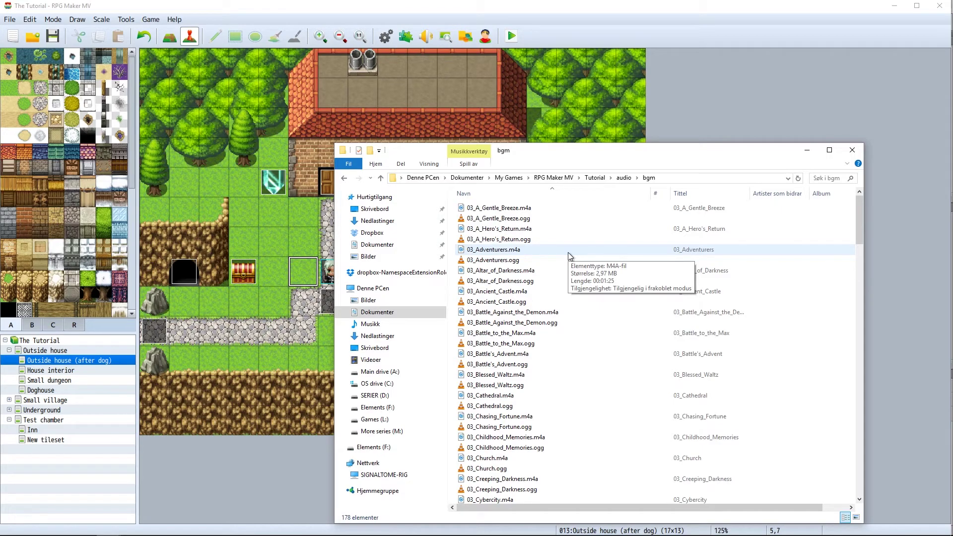
key(alt+Tab)
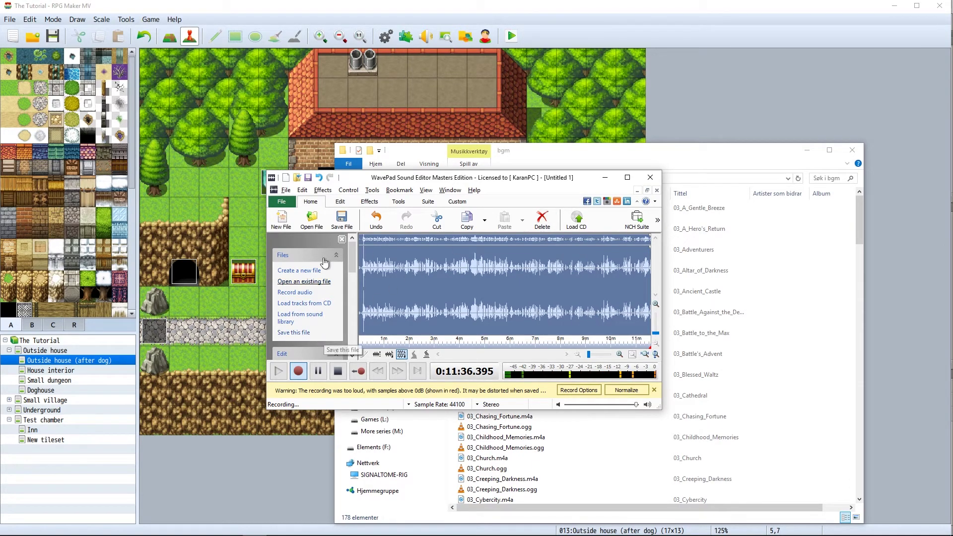
key(alt+Tab)
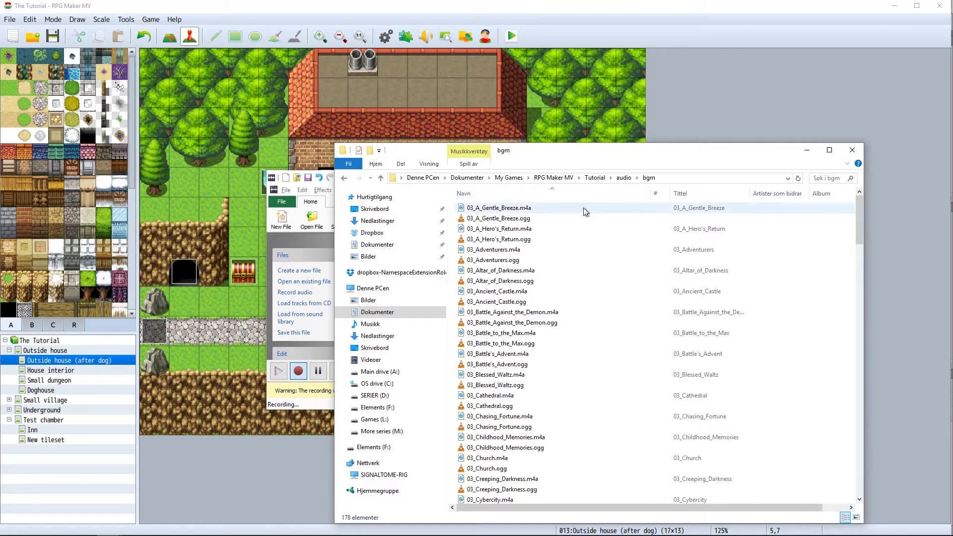
Switch to Photoshop, try placing the 31.png faces on the Facesets.png template and enlarging them with Free Transform, and delete the added layer.
click(303, 7)
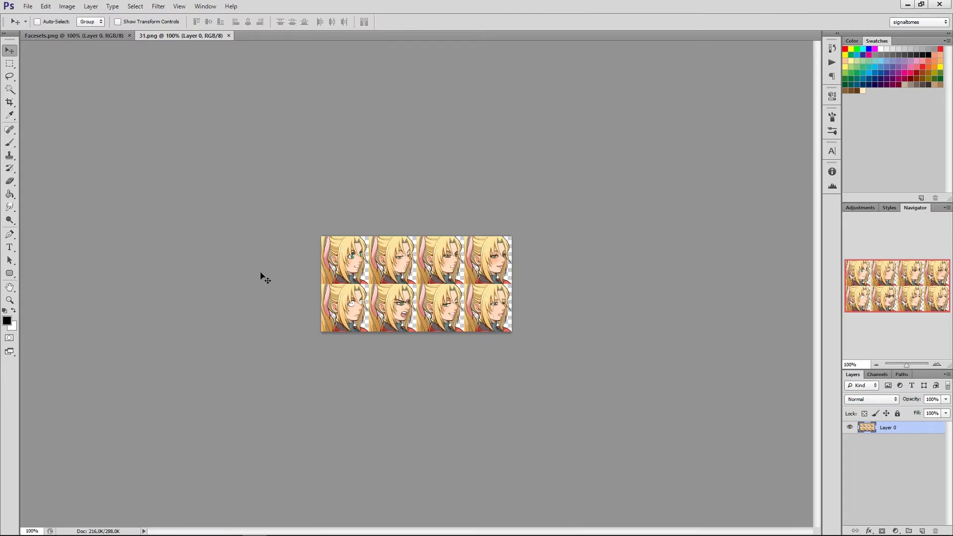
drag(407, 281, 362, 274)
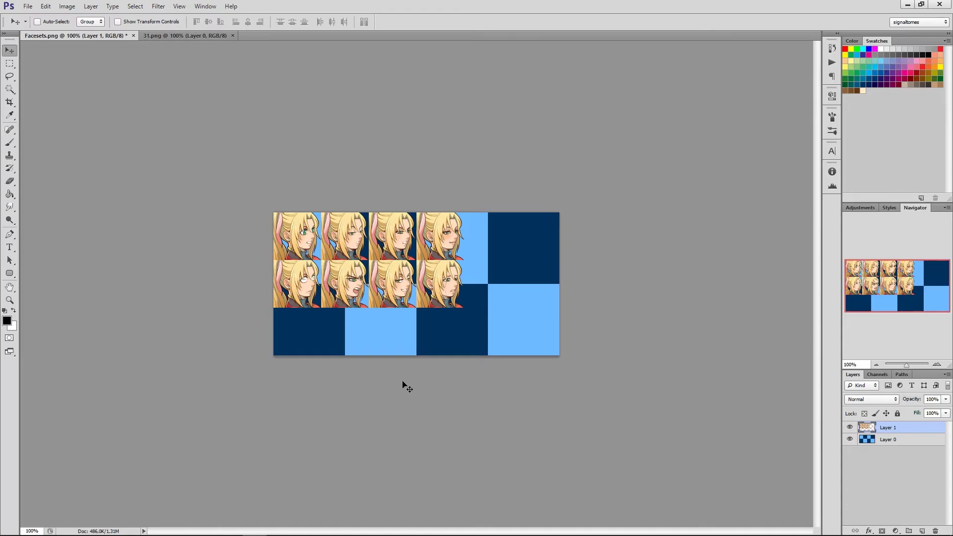
key(ctrl+z)
drag(333, 310, 353, 281)
key(ctrl+t)
drag(463, 308, 581, 323)
key(Escape)
click(935, 531)
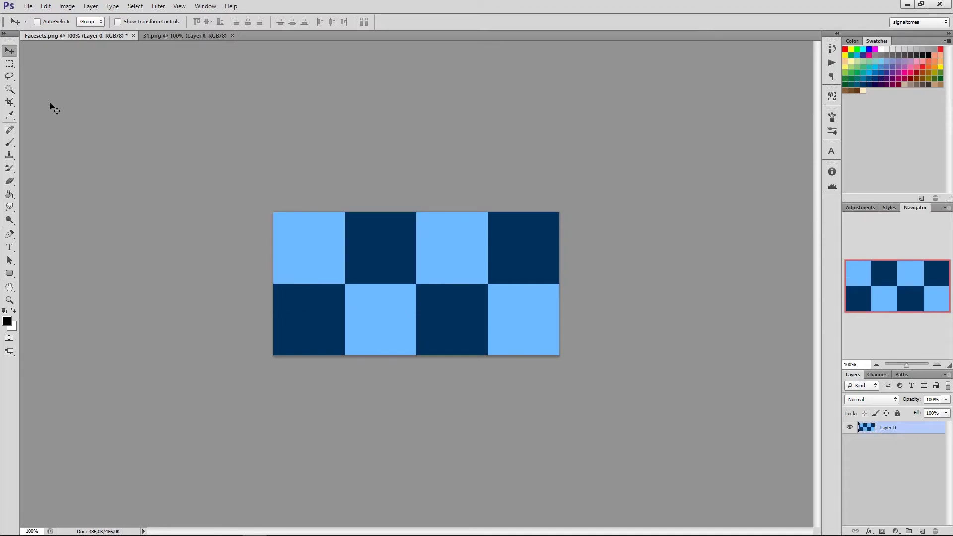
Check the pixel dimensions of the Facesets.png template without changing them.
click(66, 7)
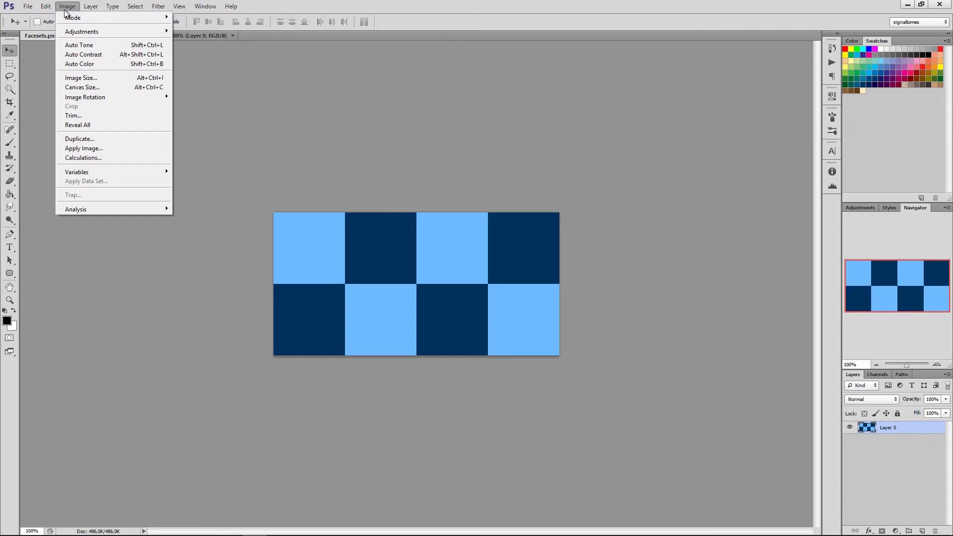
click(75, 77)
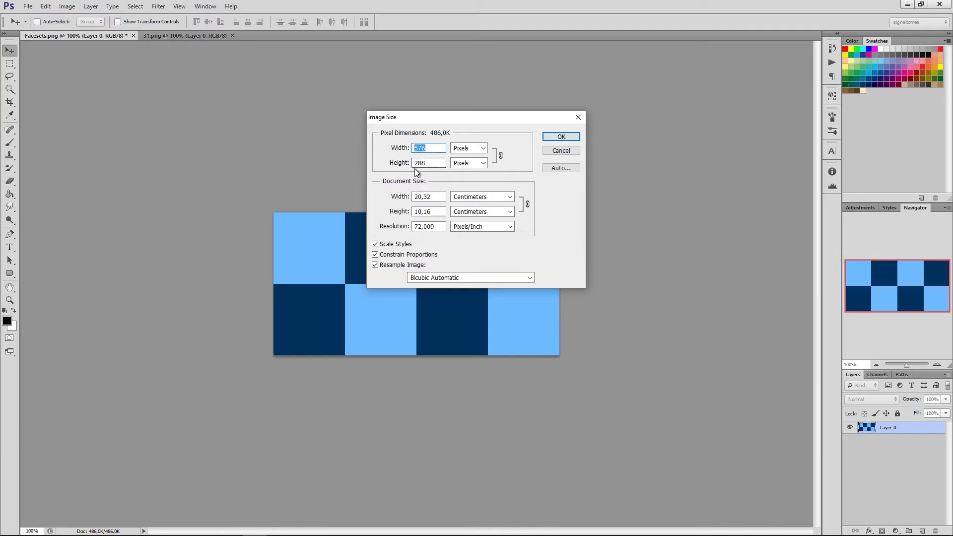
click(561, 150)
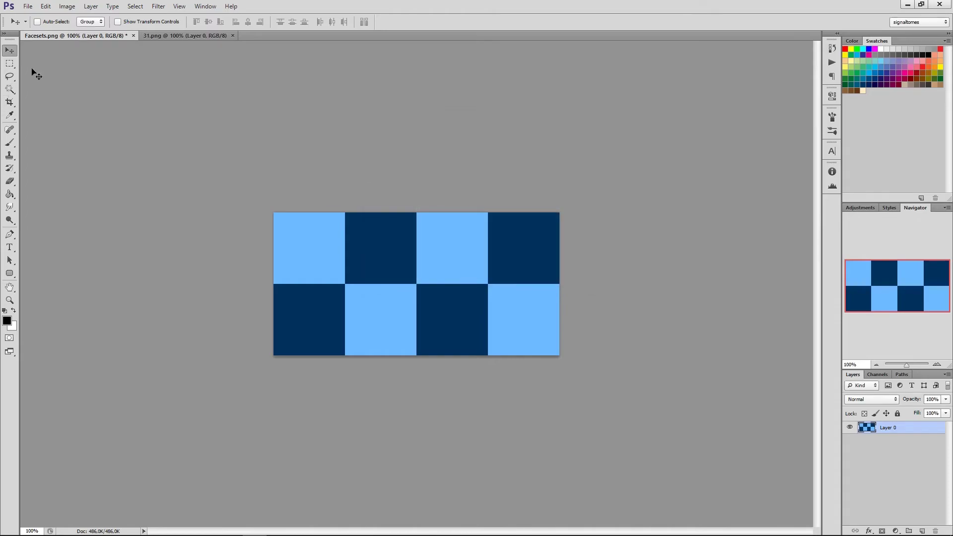
Resize 31.png to 576 by 288 pixels with Bicubic Automatic resampling, and undo the resize.
click(165, 36)
click(77, 8)
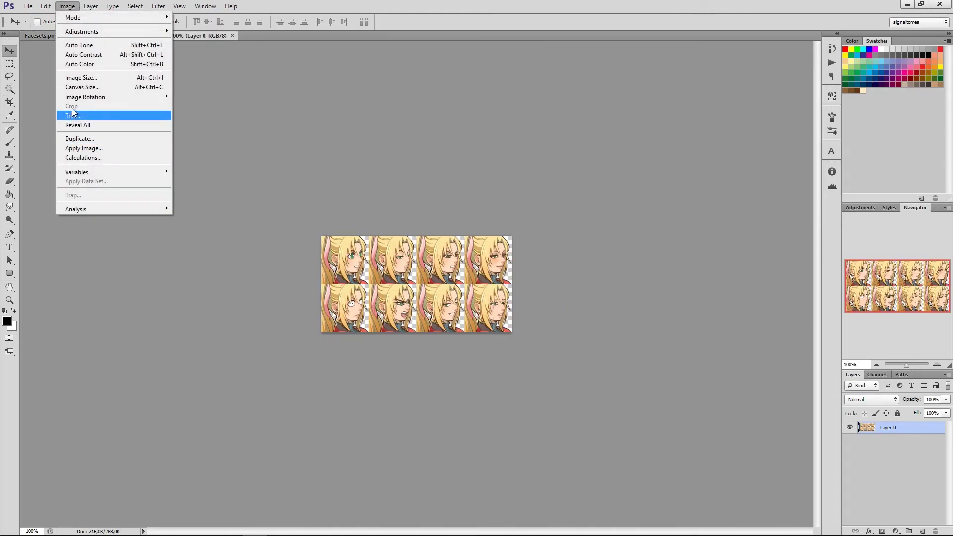
click(82, 79)
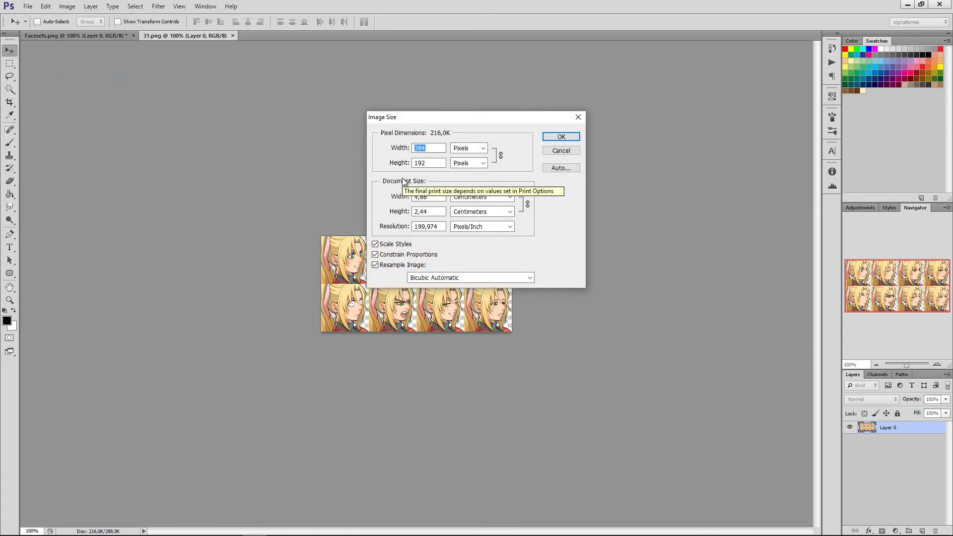
text(57)
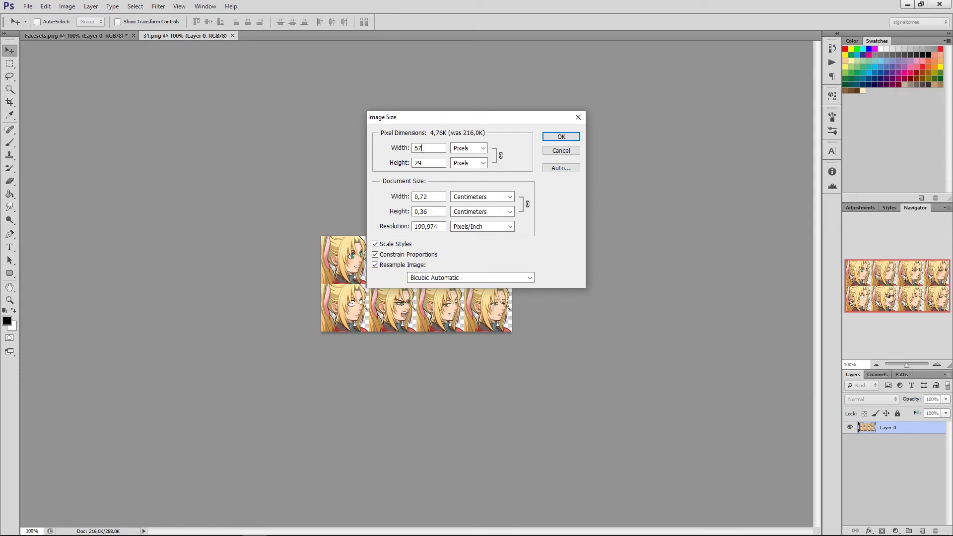
double_click(424, 163)
text(288)
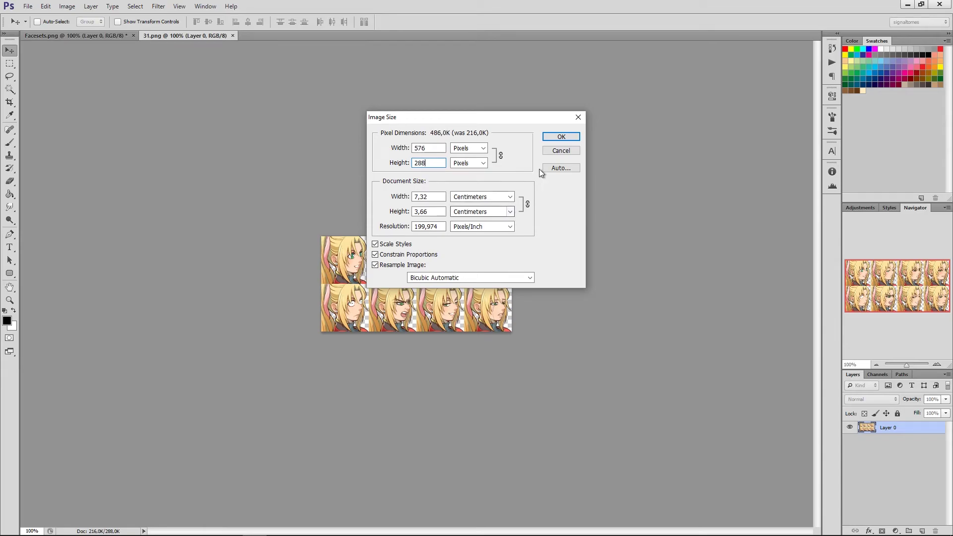
click(560, 137)
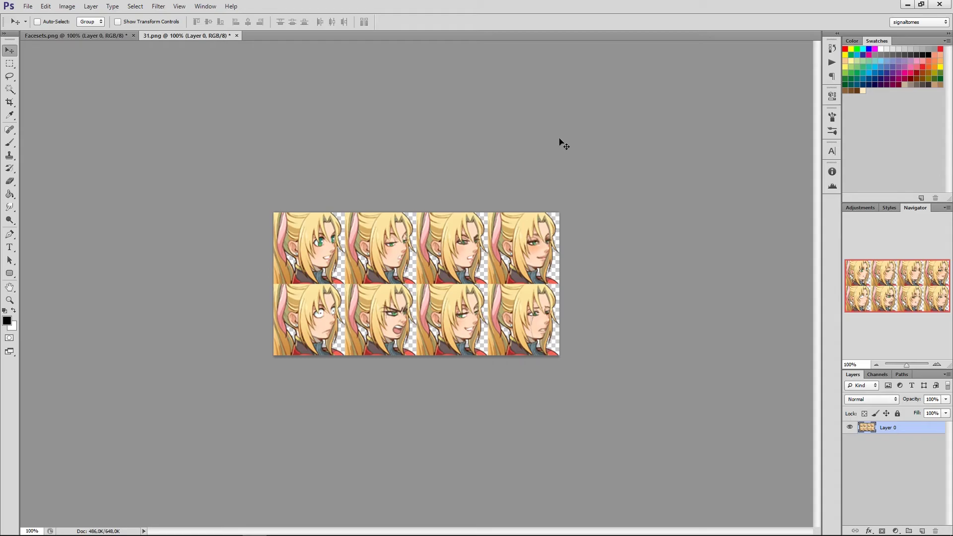
key(ctrl+z)
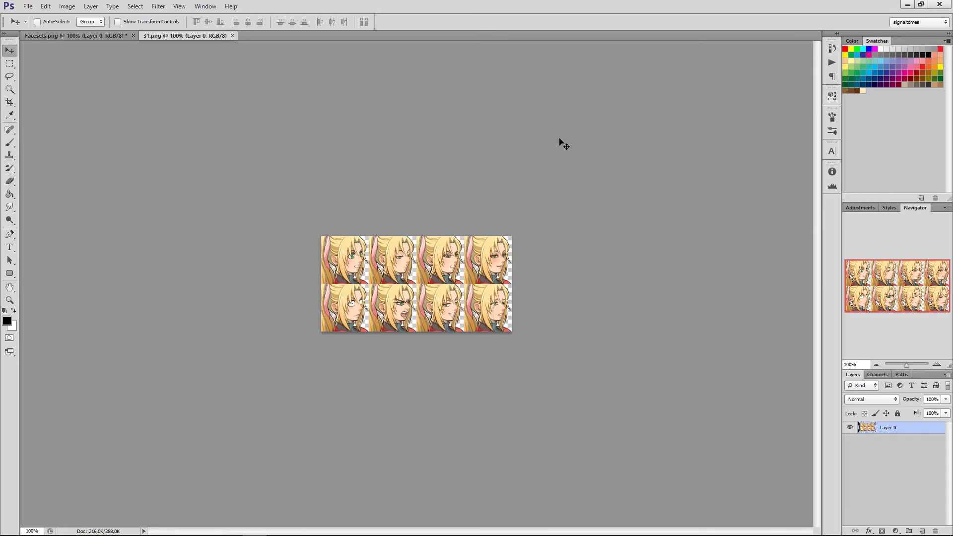
Resize 31.png to 576 by 288 pixels with Nearest Neighbor (preserve hard edges) resampling.
click(70, 7)
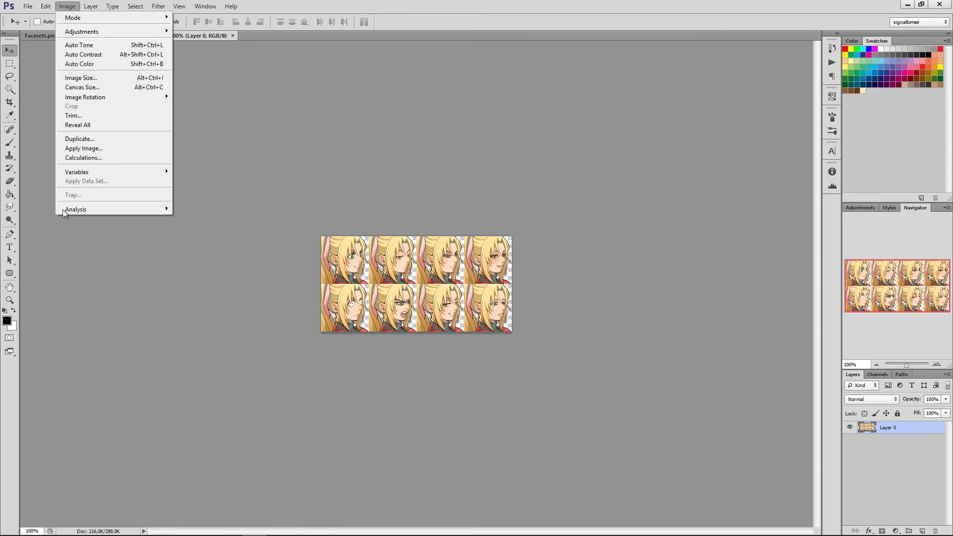
click(69, 80)
double_click(428, 160)
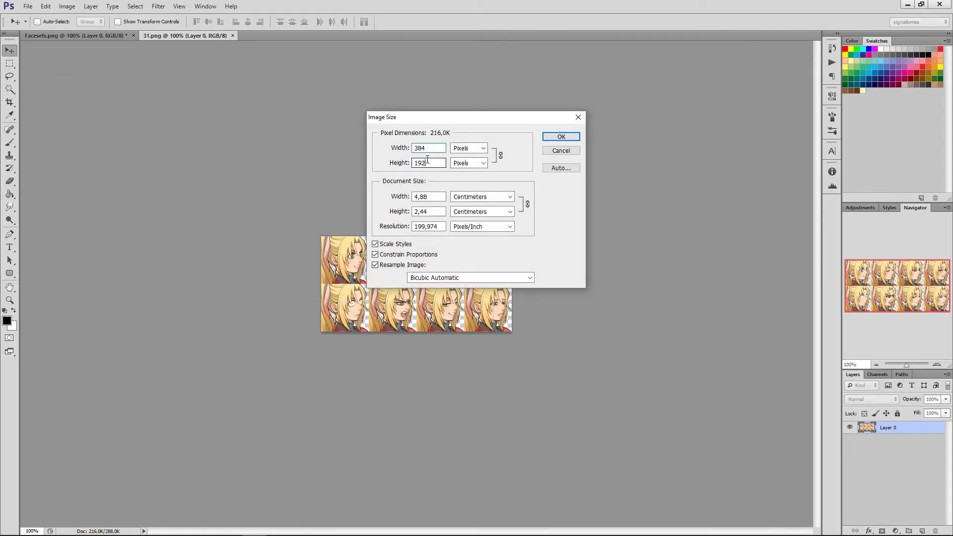
text(288)
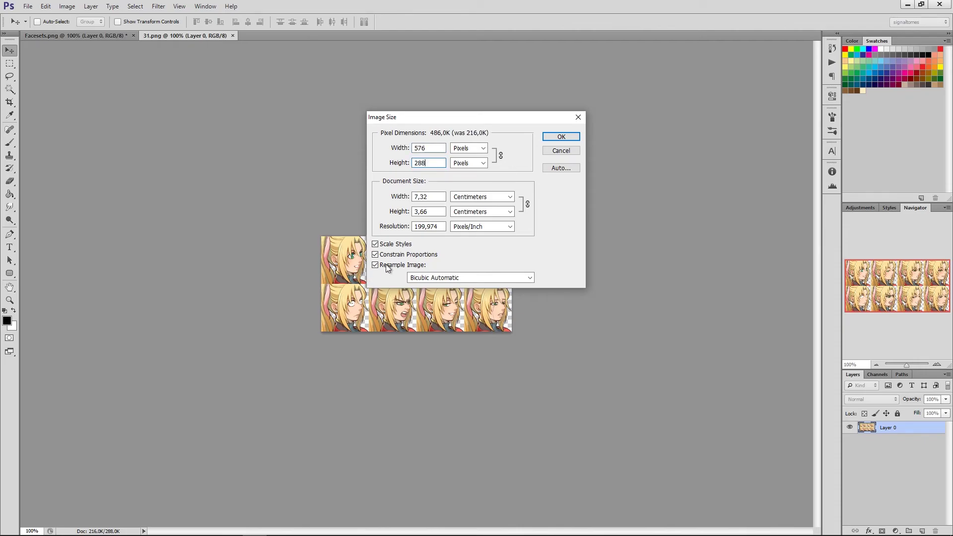
click(412, 279)
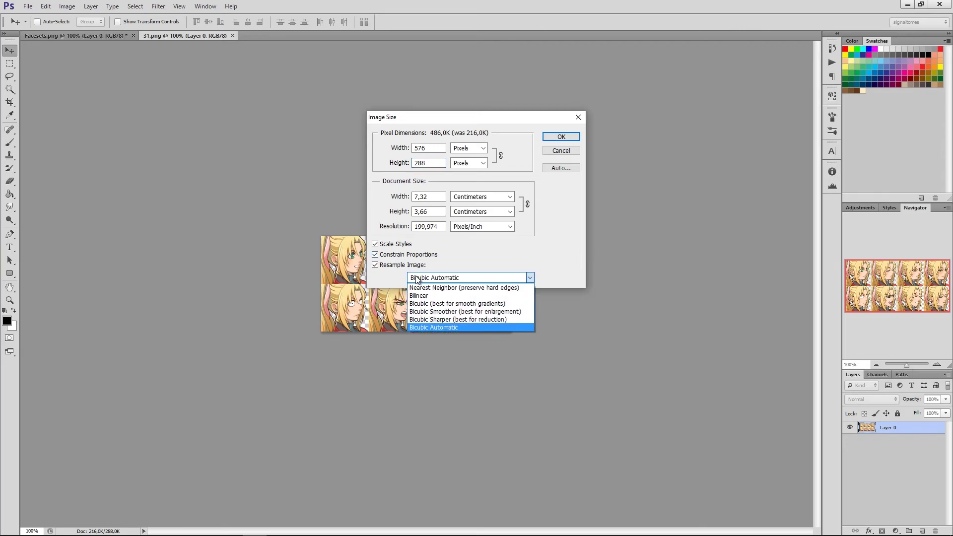
click(422, 286)
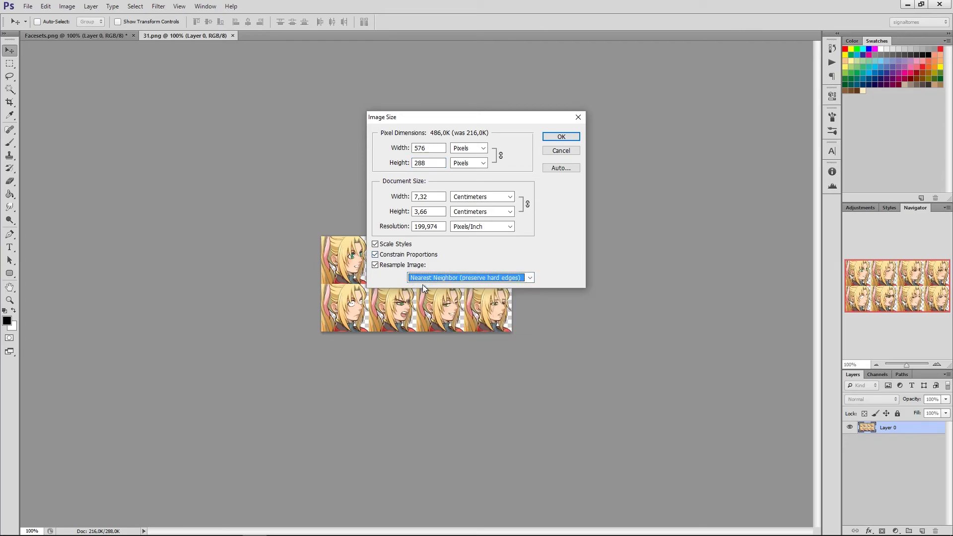
click(566, 138)
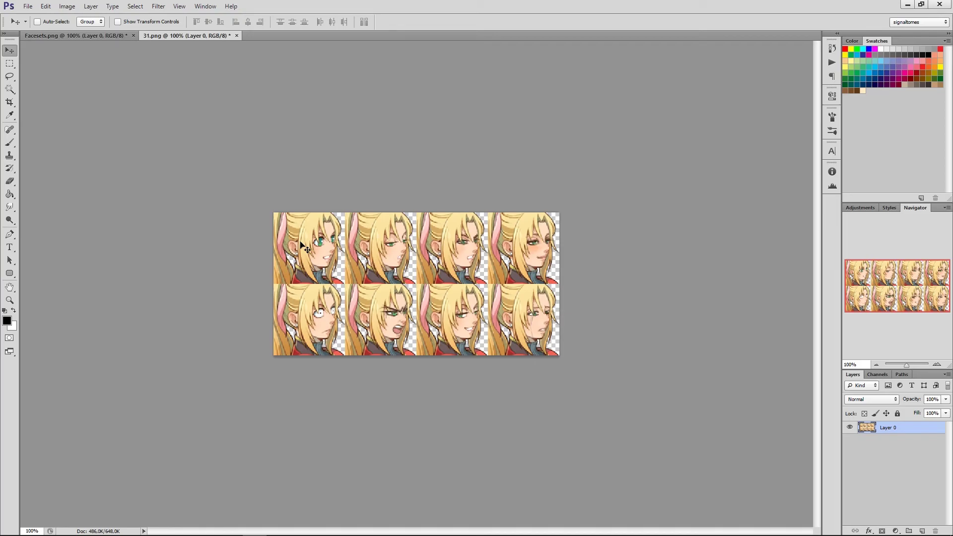
Save the resized 31.png and place its faces over the Facesets.png template, aligned with the grid.
key(ctrl+s)
mouse_move(400, 276)
mouse_down()
mouse_move(121, 164)
mouse_move(64, 95)
mouse_move(45, 37)
mouse_move(336, 263)
mouse_move(440, 296)
mouse_move(383, 279)
mouse_move(397, 287)
mouse_up()
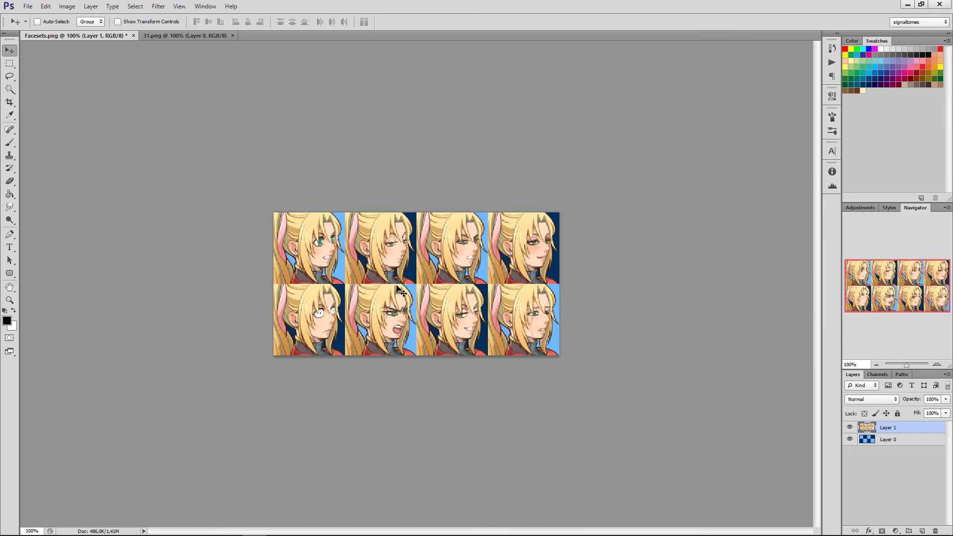